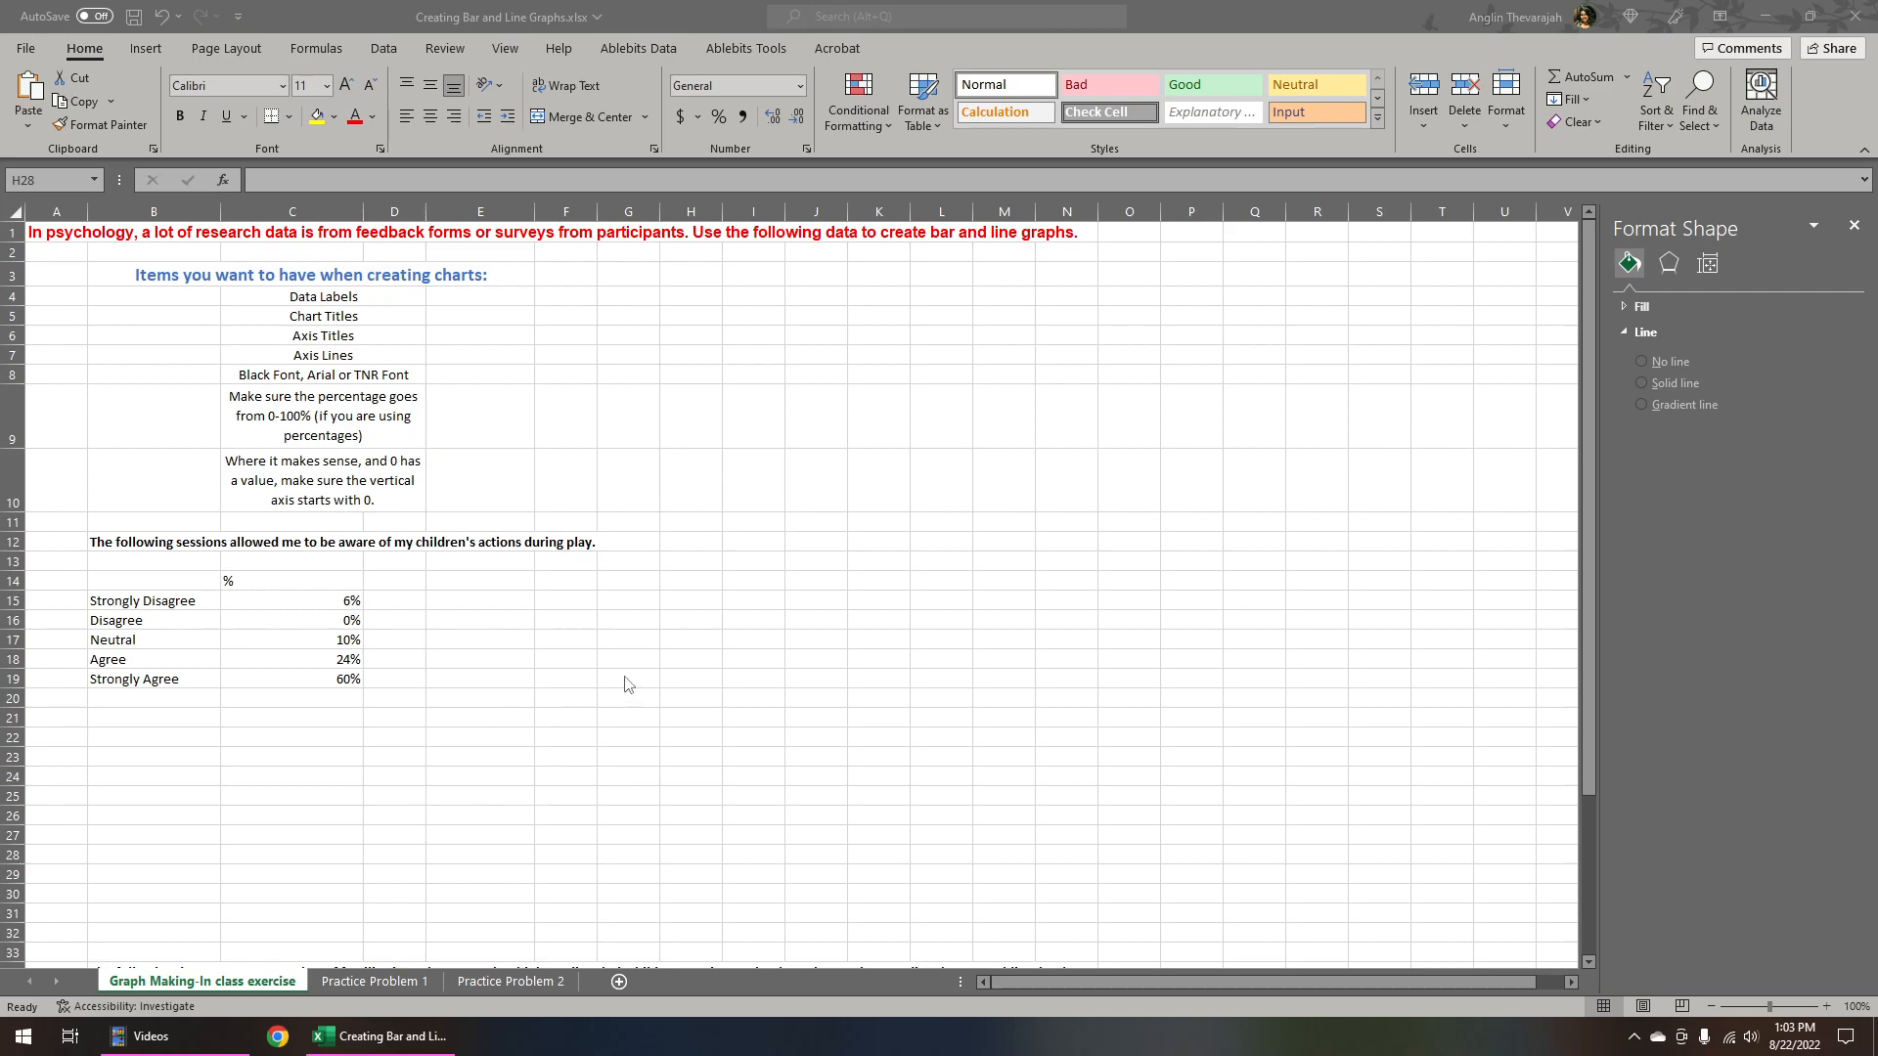
Insert a 2-D clustered column chart from the agreement categories and percentages in B14:C19
{"action": "left_click_drag", "start_coordinate": [161, 579], "coordinate": [268, 679]}
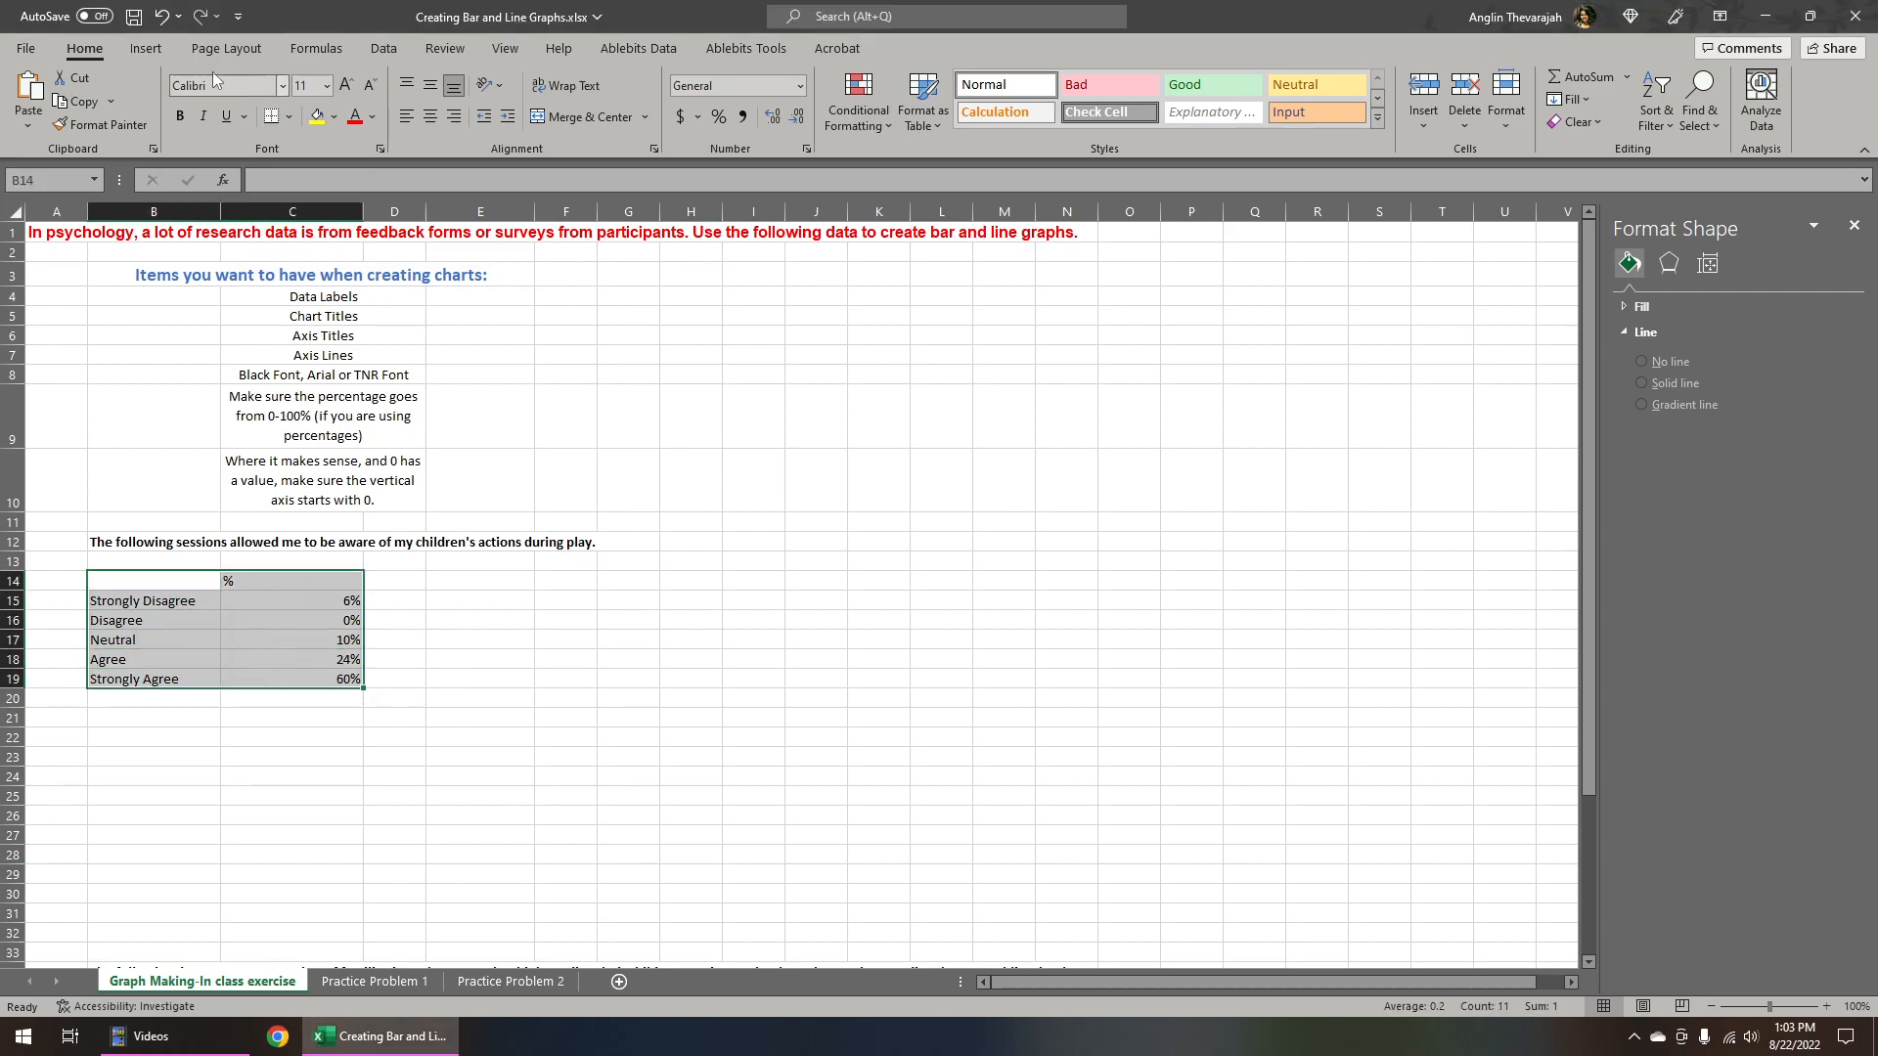
{"action": "left_click", "coordinate": [147, 49]}
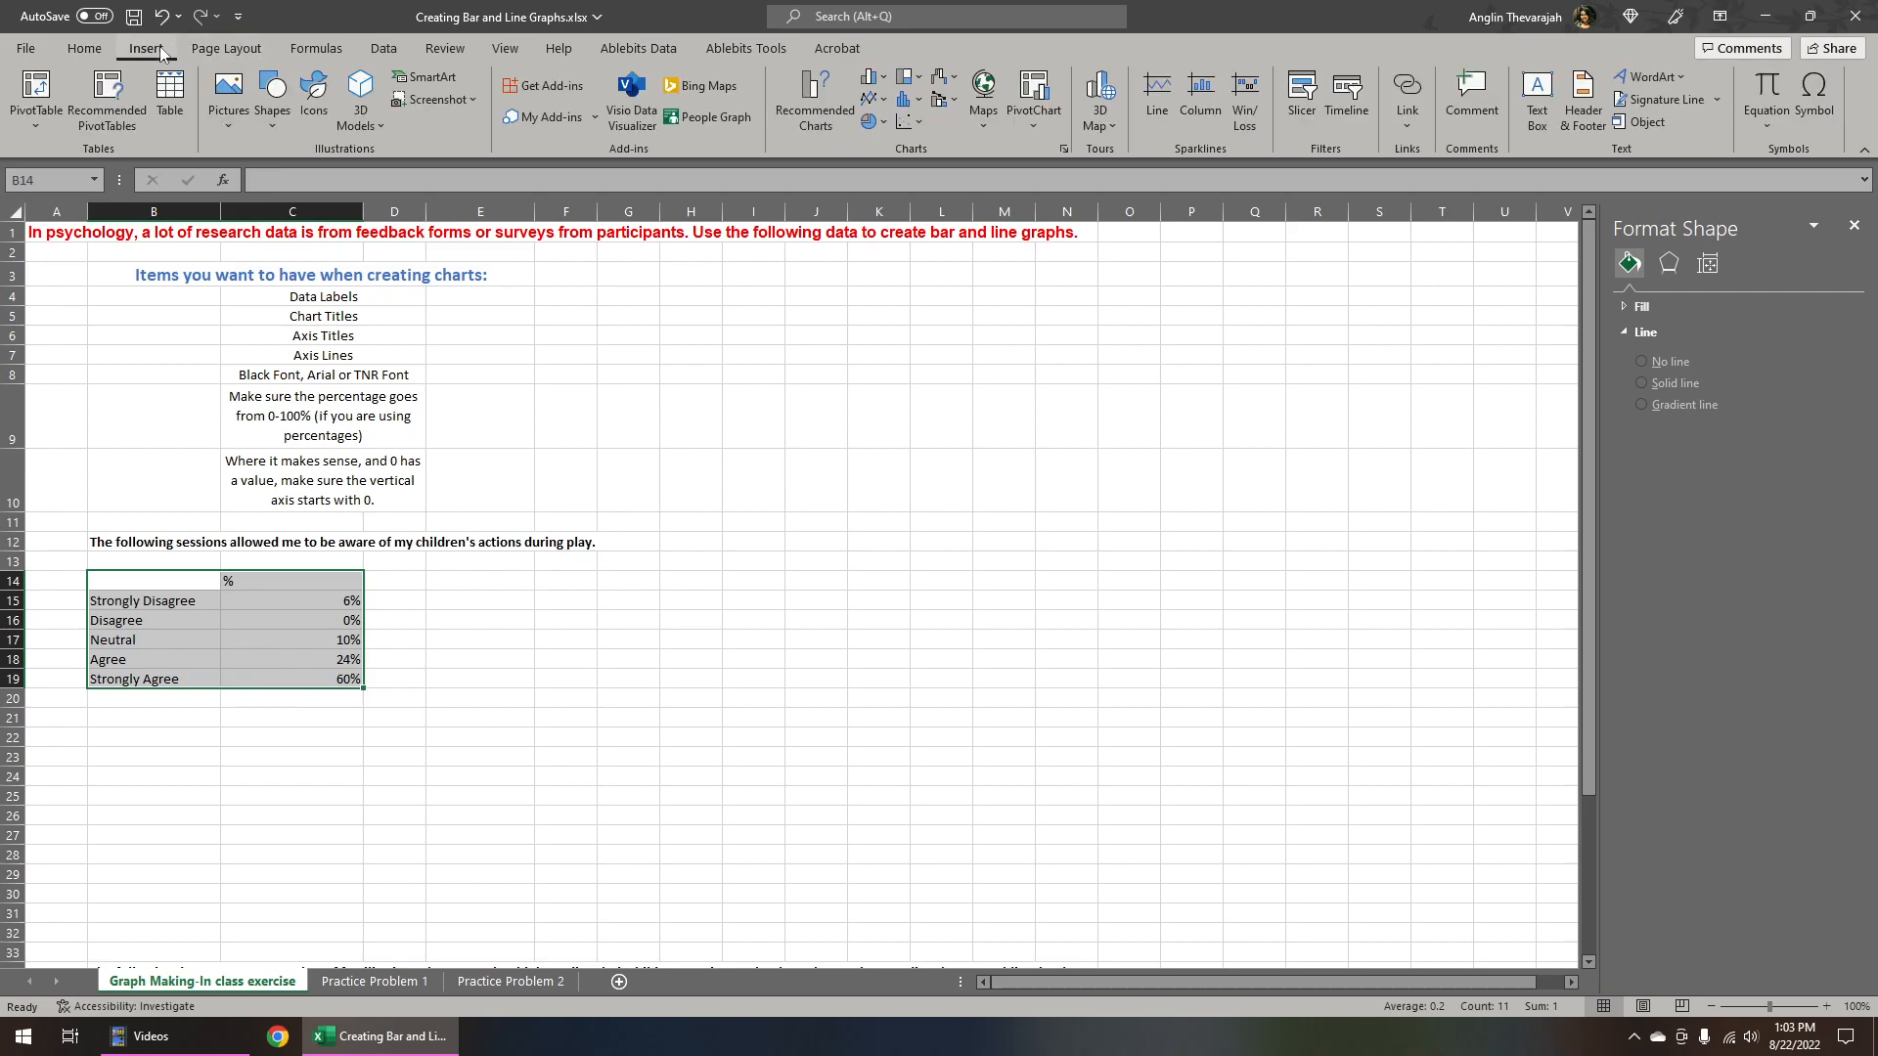
{"action": "left_click", "coordinate": [883, 84]}
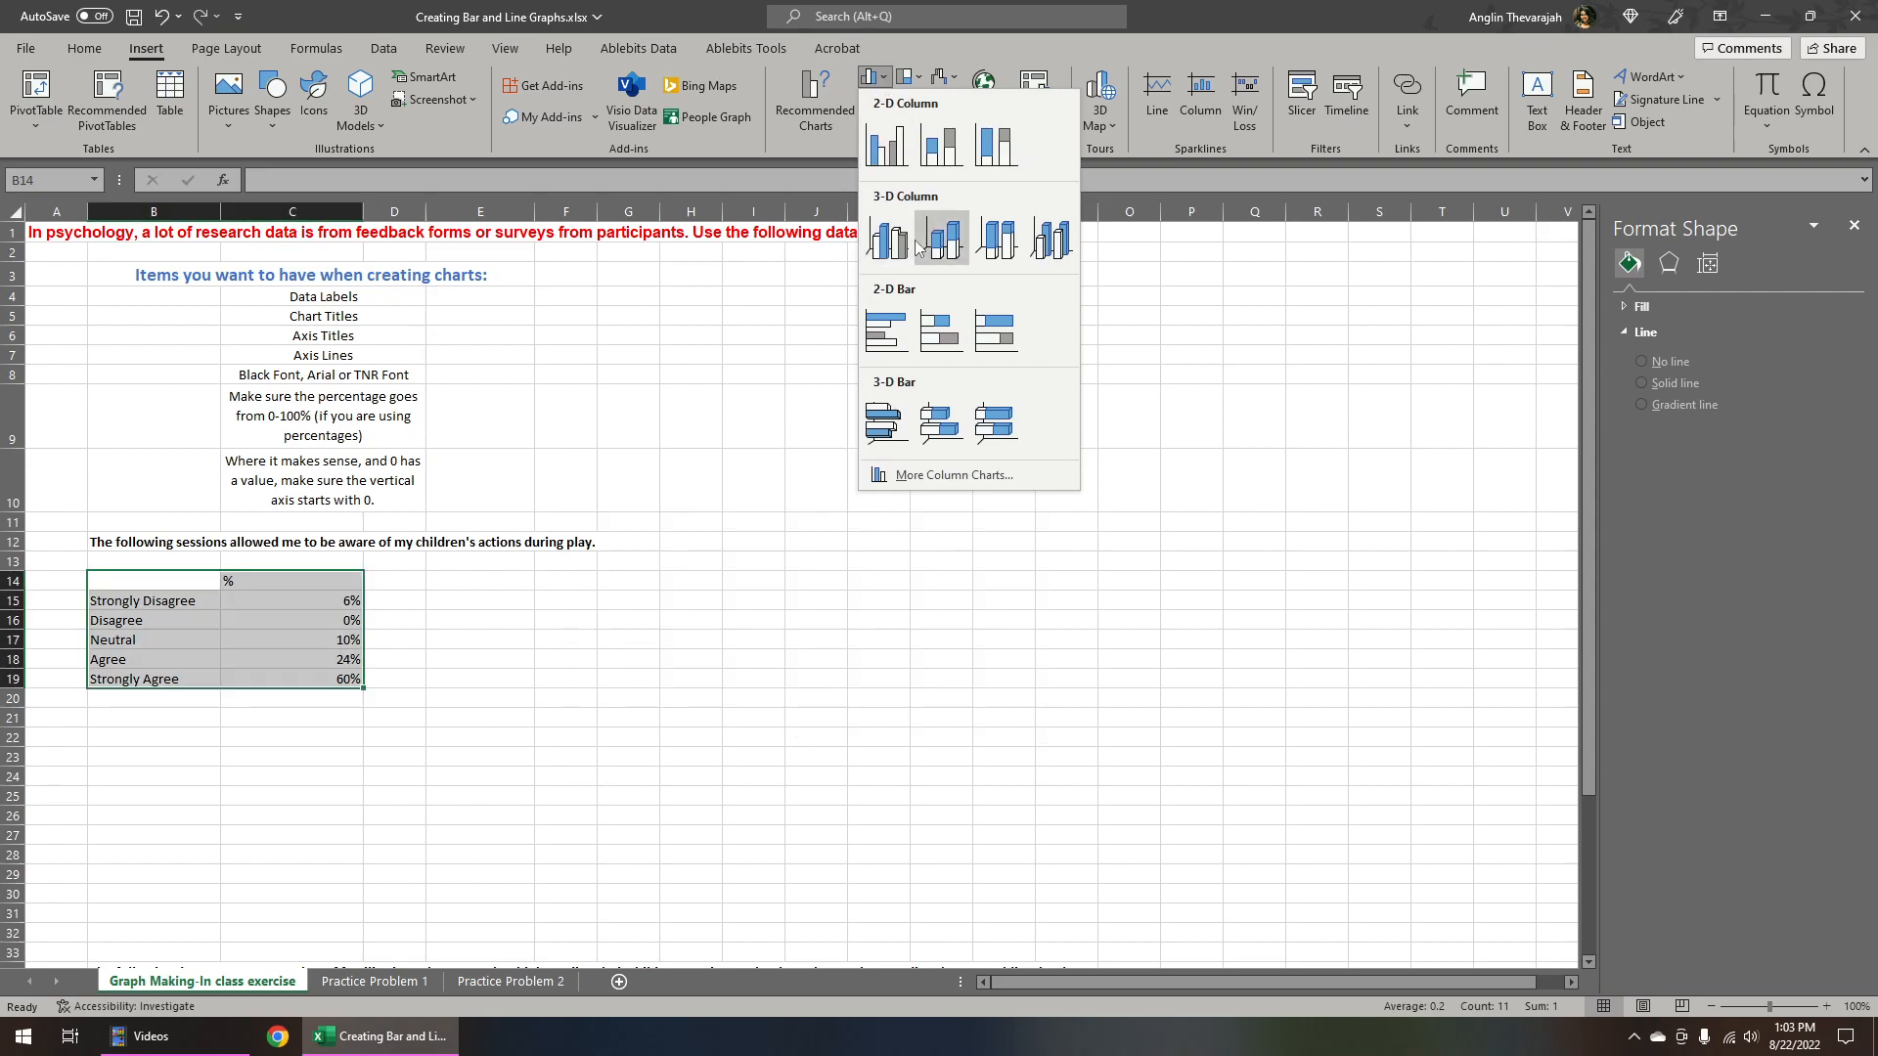
{"action": "left_click", "coordinate": [897, 152]}
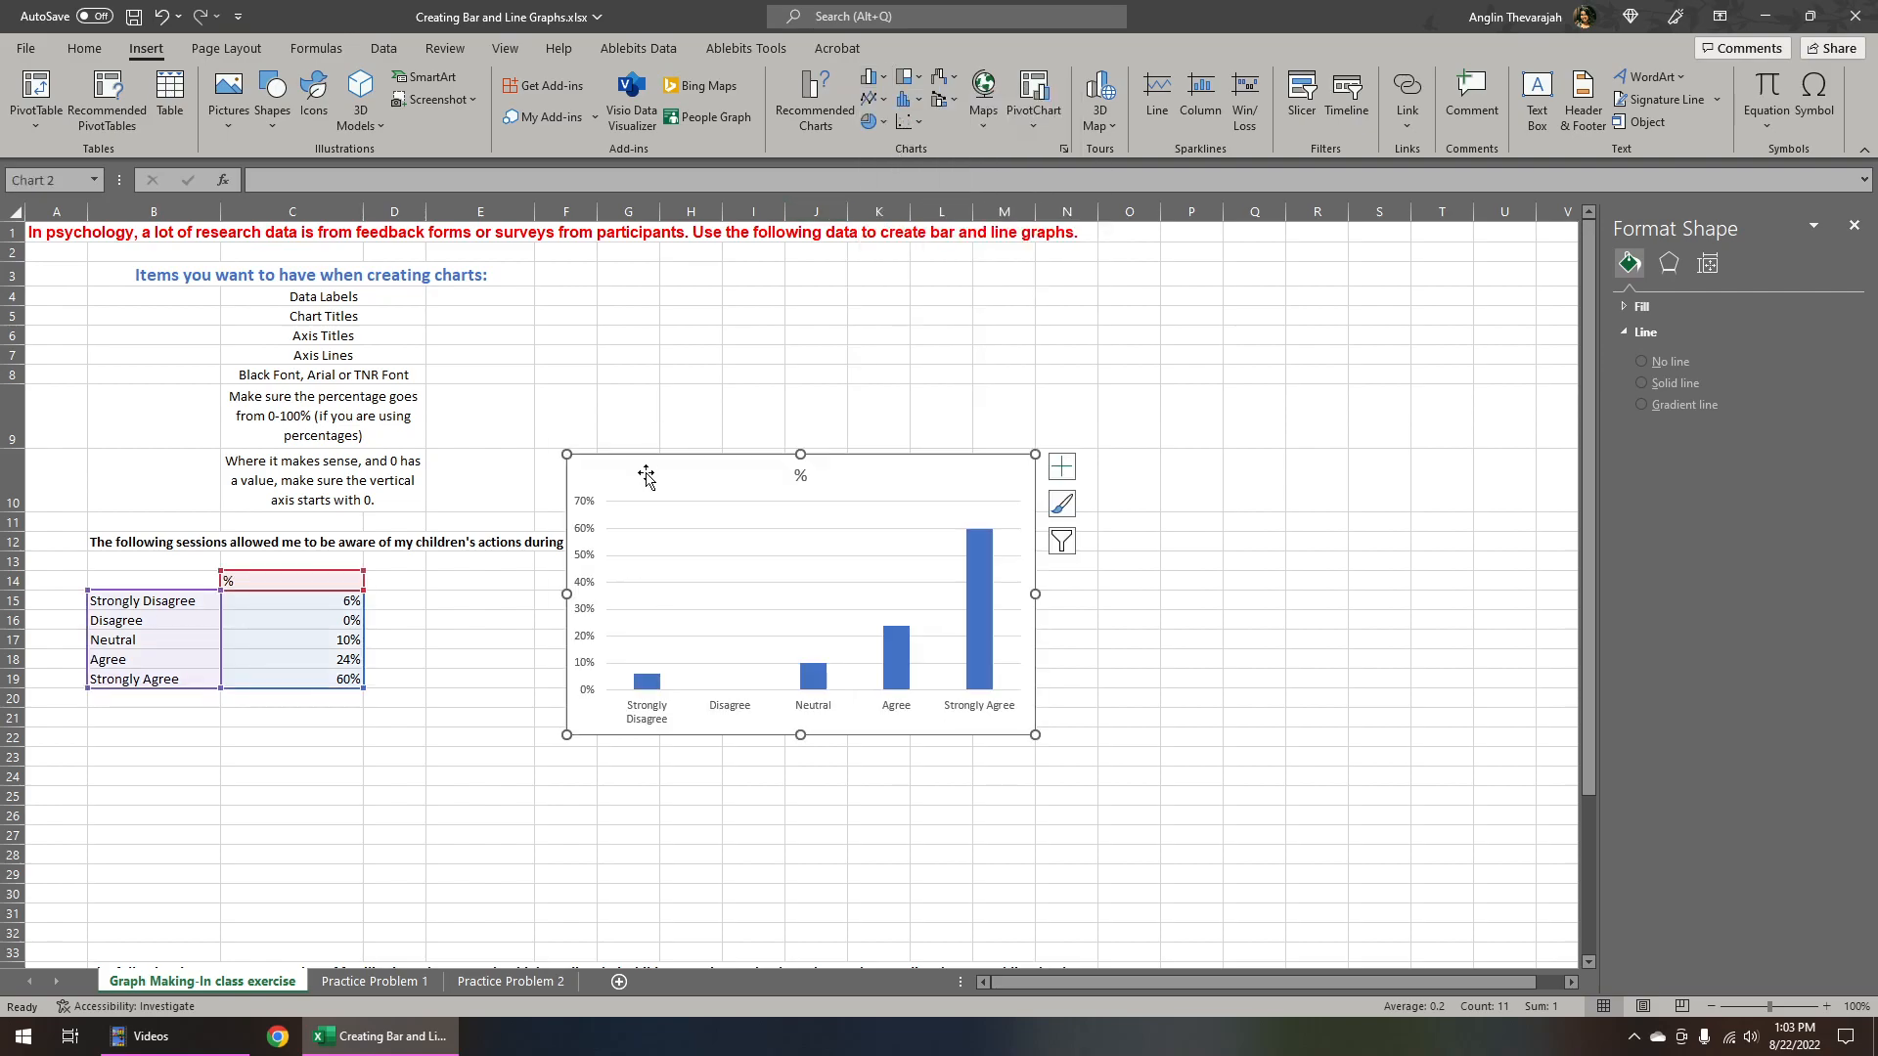
Move the chart beside the data and enlarge it to span roughly columns I to T and rows 3 to 27
{"action": "left_click_drag", "start_coordinate": [648, 470], "coordinate": [654, 314]}
{"action": "left_click_drag", "start_coordinate": [1042, 579], "coordinate": [1431, 871]}
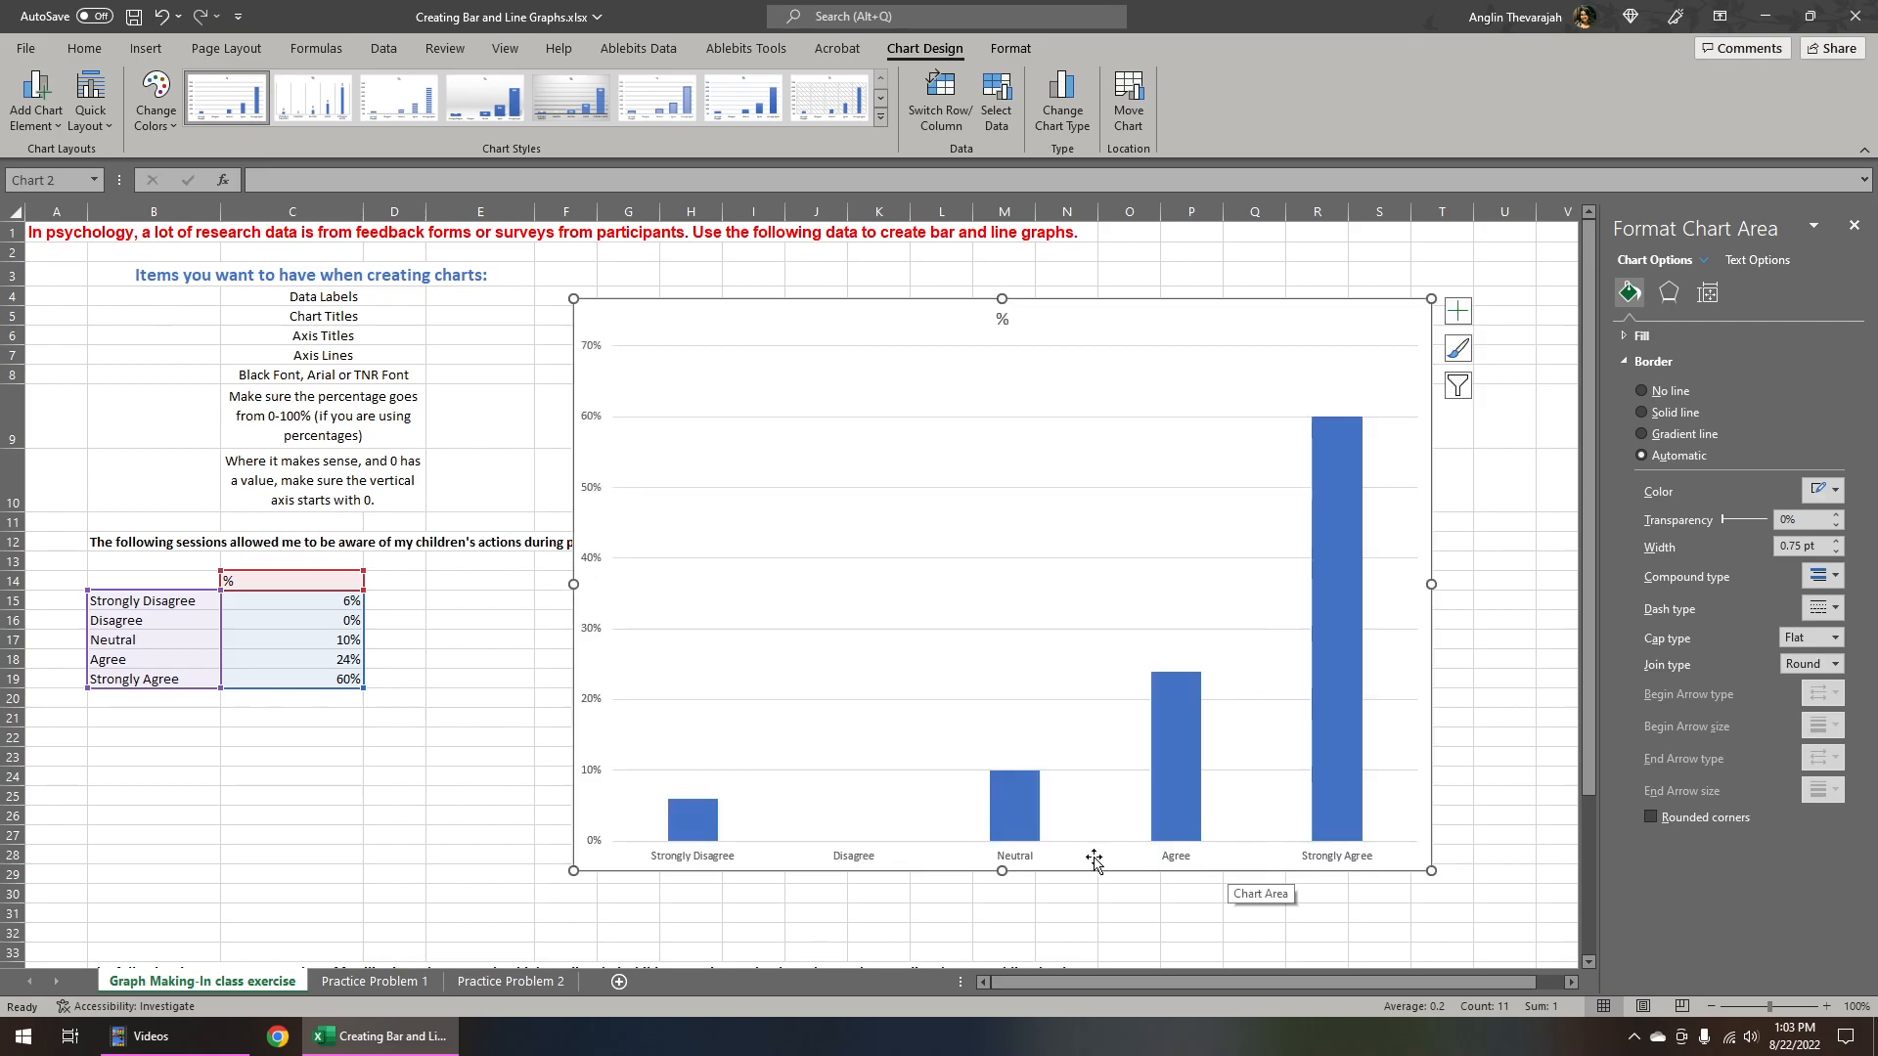
{"action": "left_click_drag", "start_coordinate": [676, 322], "coordinate": [714, 297]}
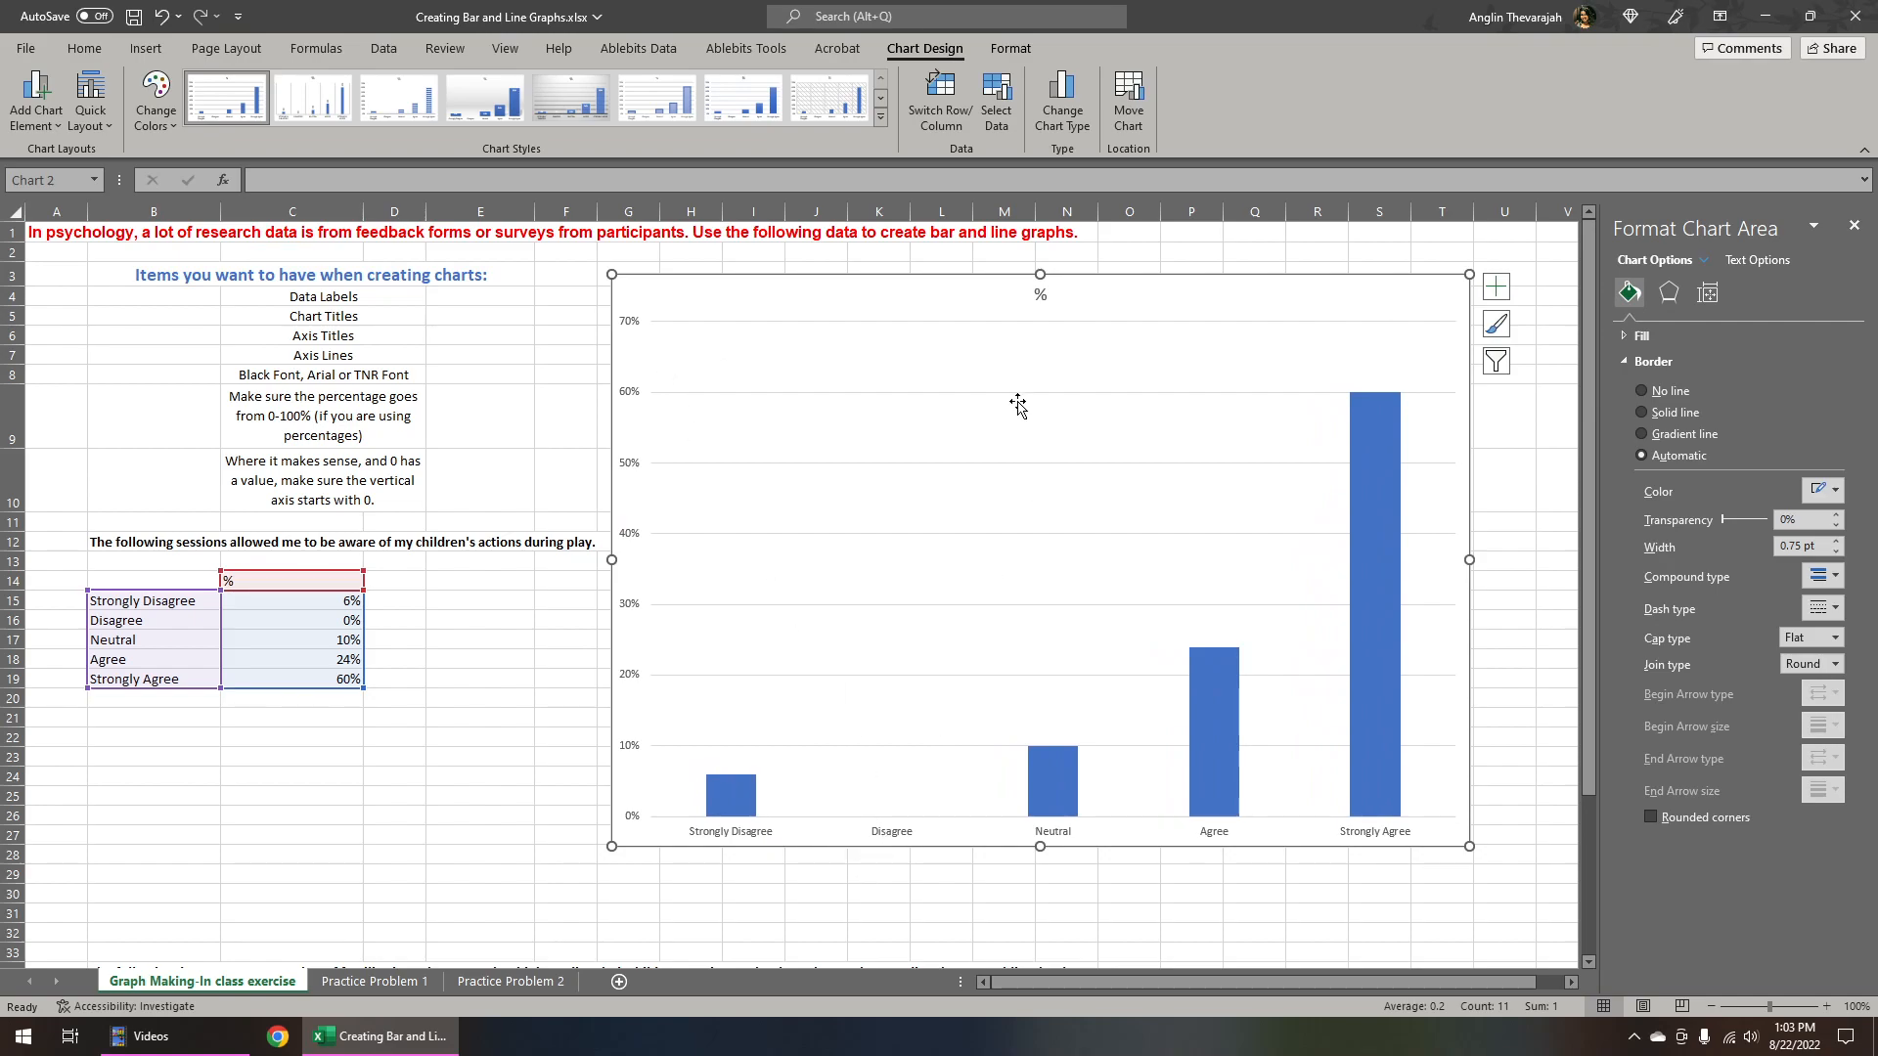
Set the chart title to "Awareness of Action's of Children during Play"
{"action": "left_click", "coordinate": [1038, 297]}
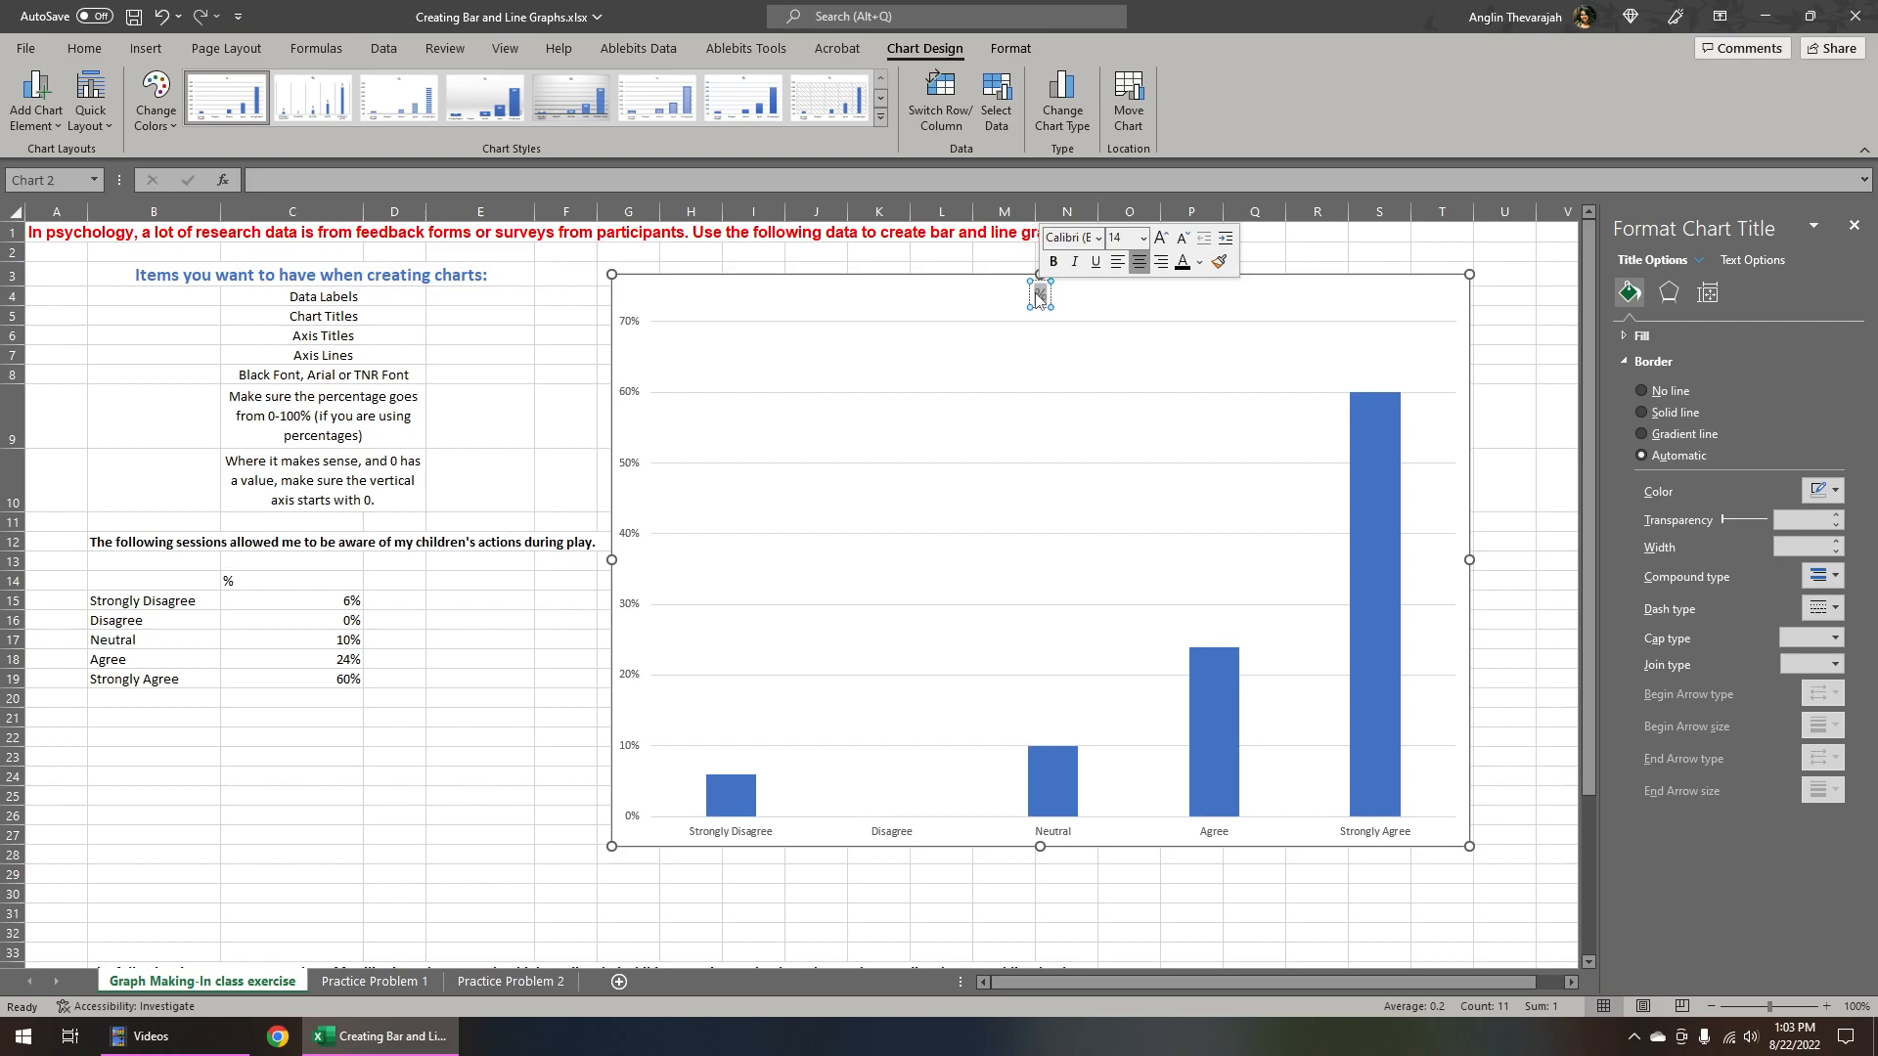
{"action": "type", "text": "Action"}
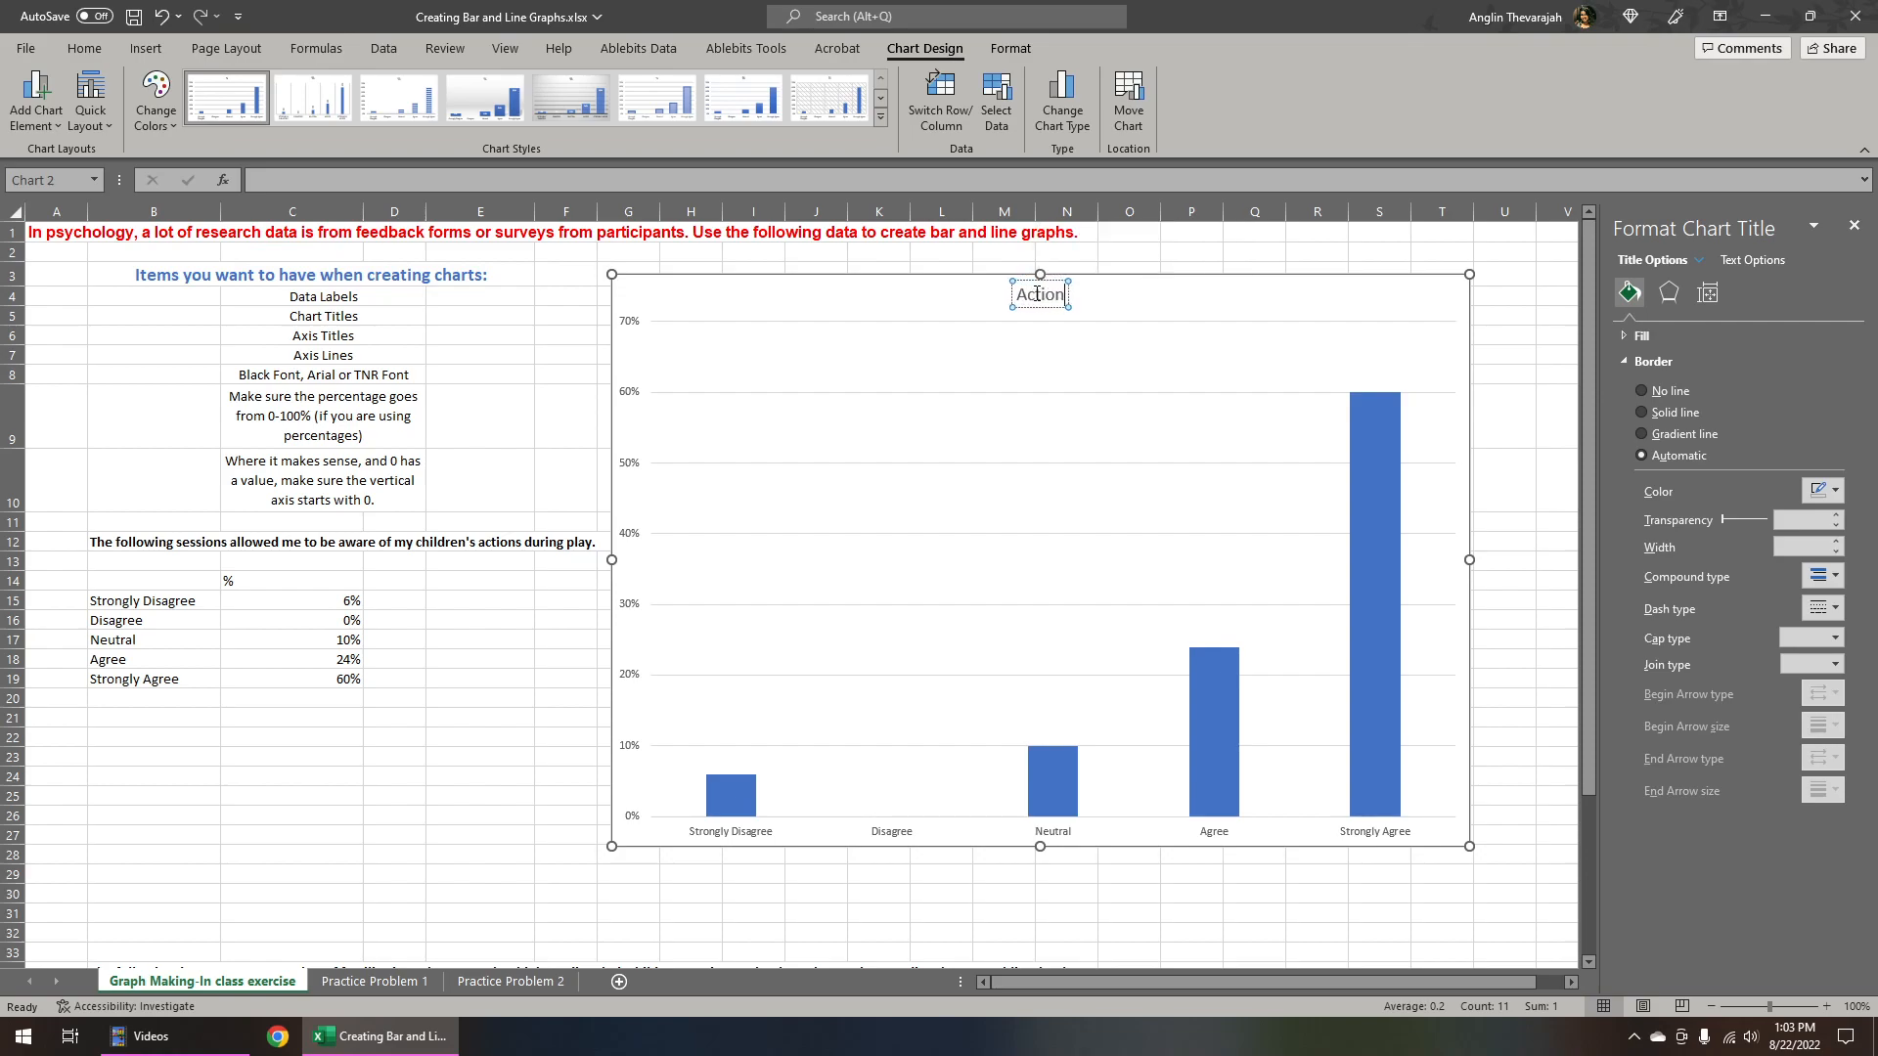
{"action": "type", "text": "'s of Child"}
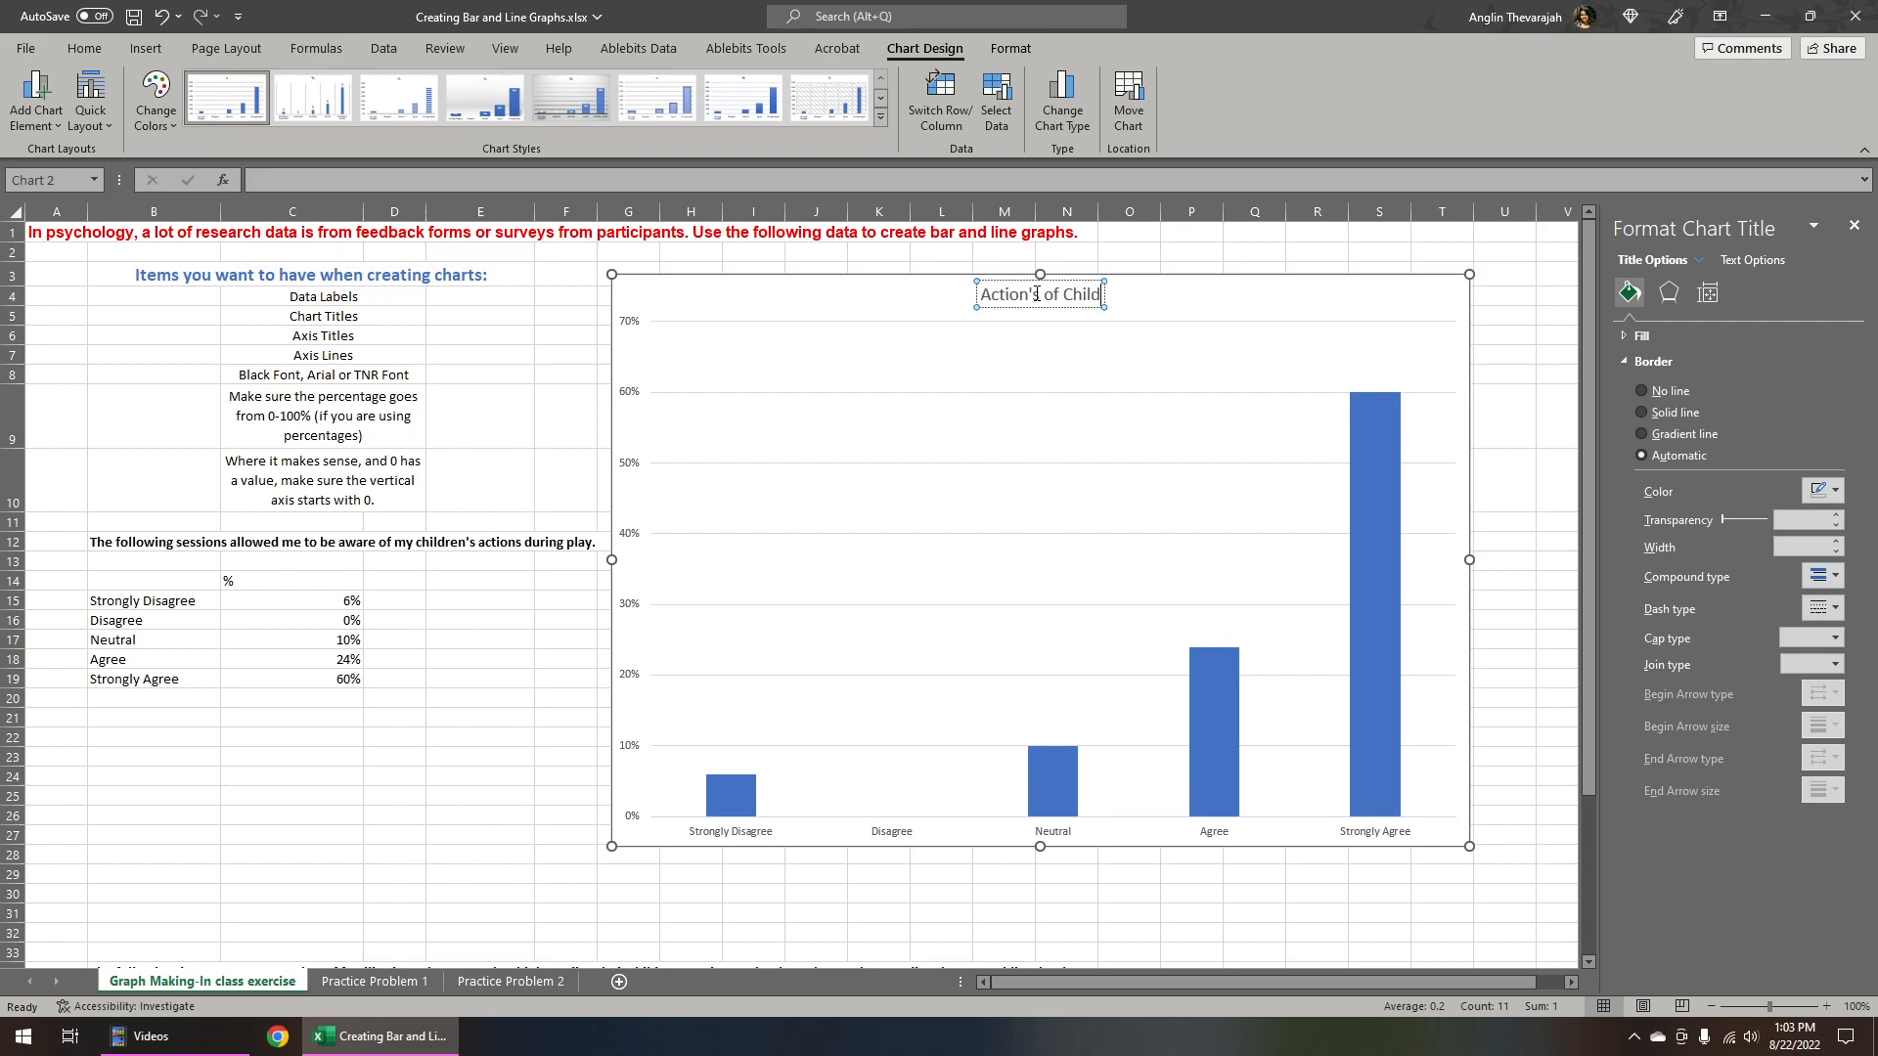
{"action": "type", "text": "ren during Play"}
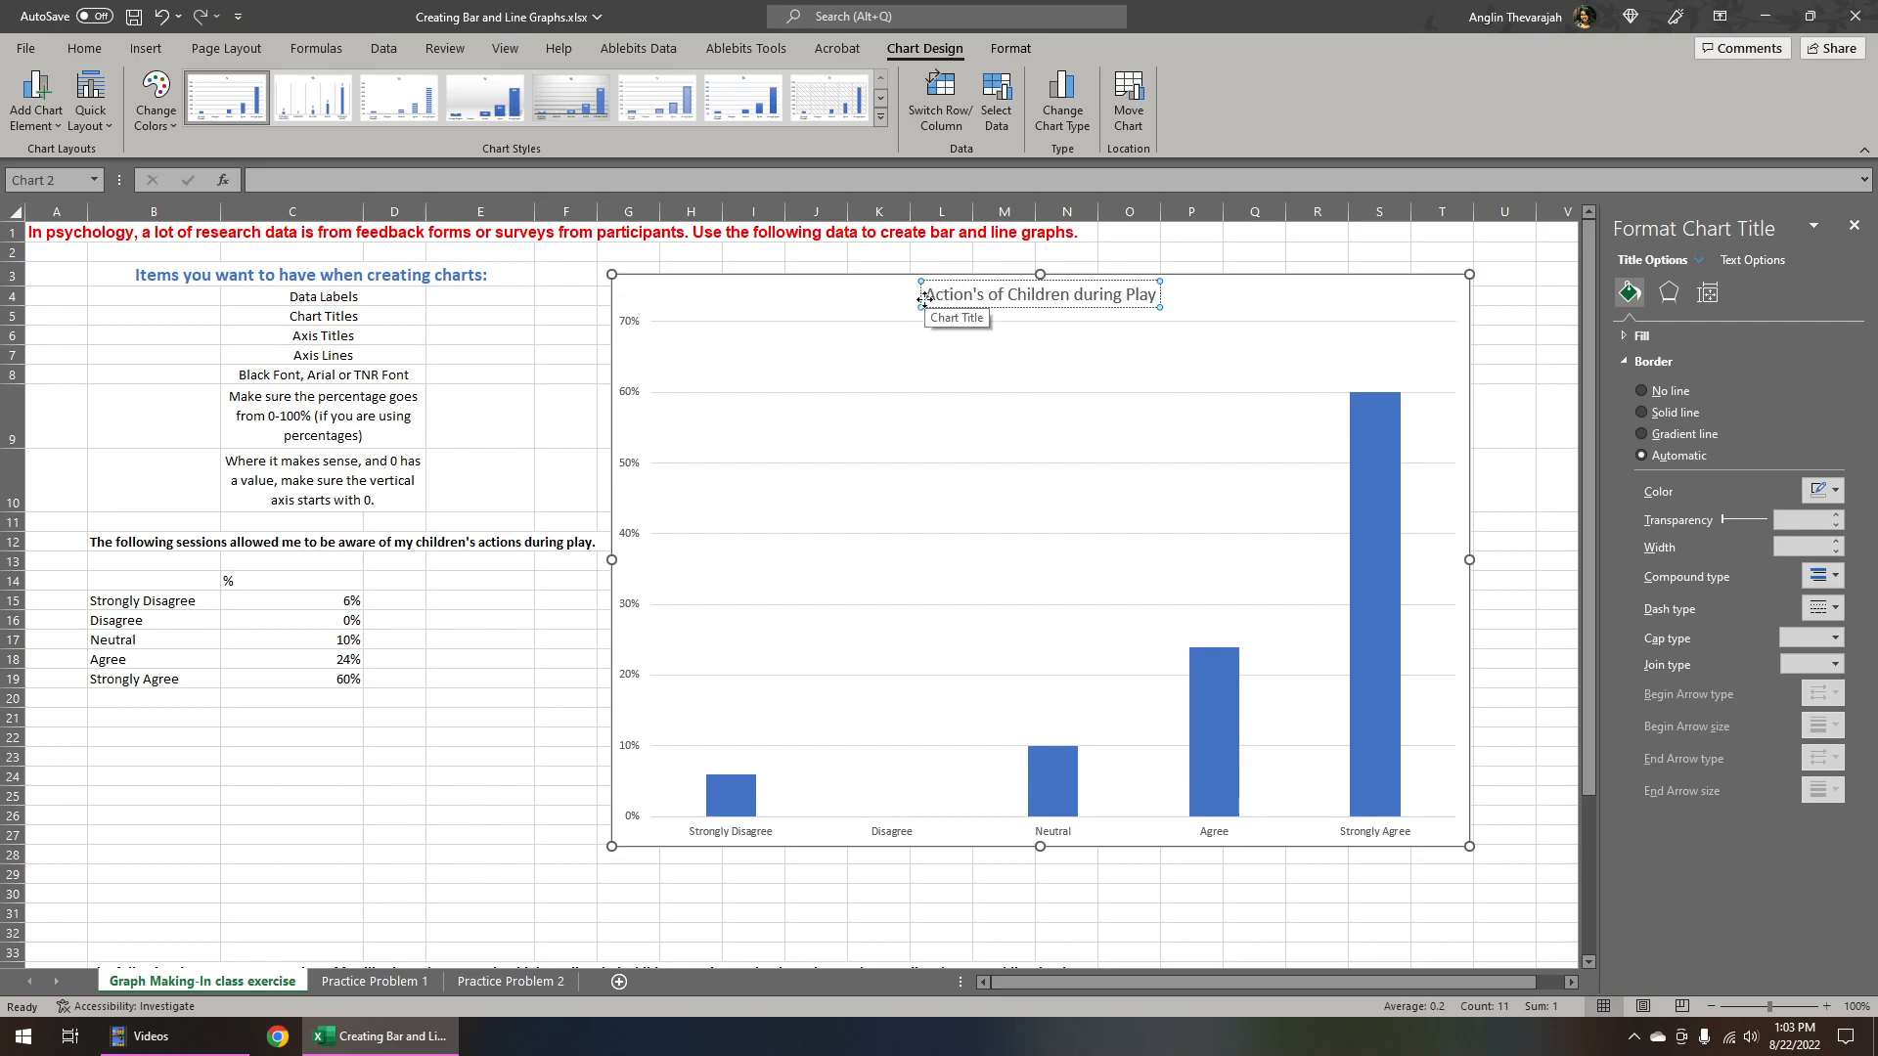
{"action": "type", "text": "Awareness of"}
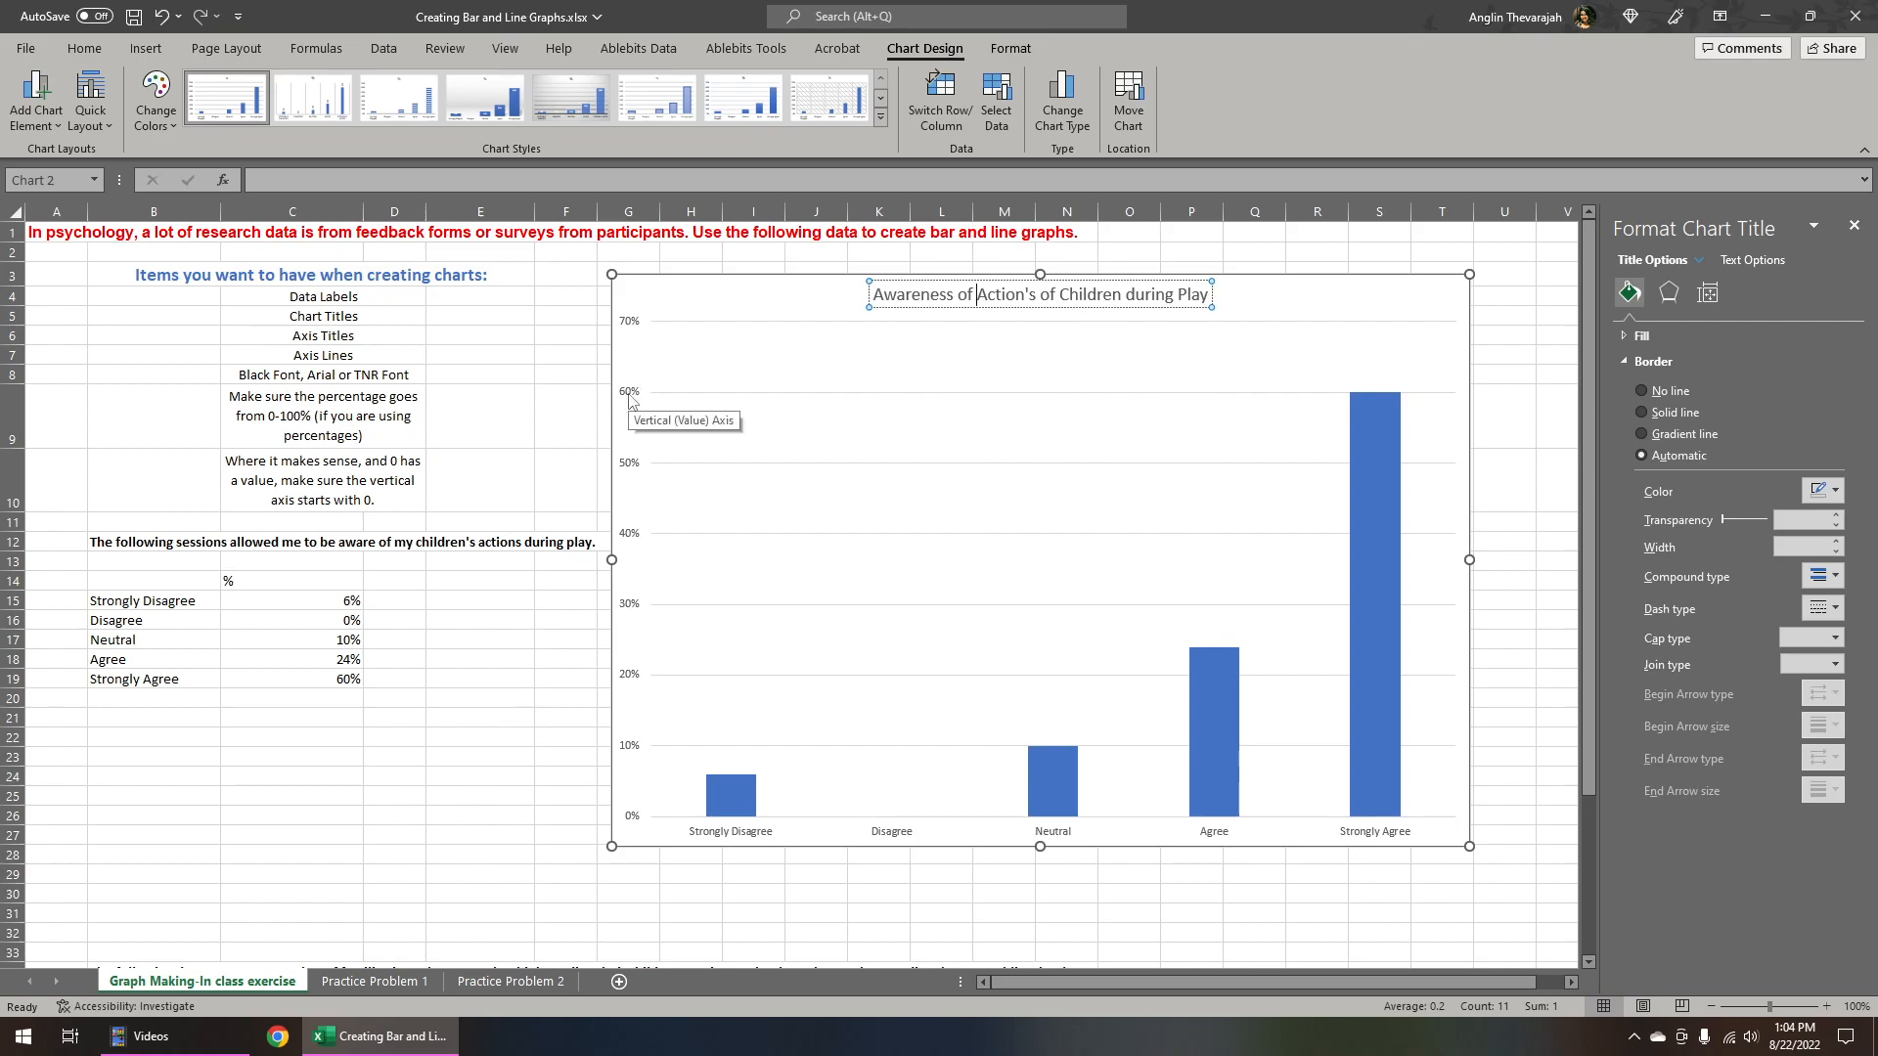
{"action": "left_click", "coordinate": [656, 305]}
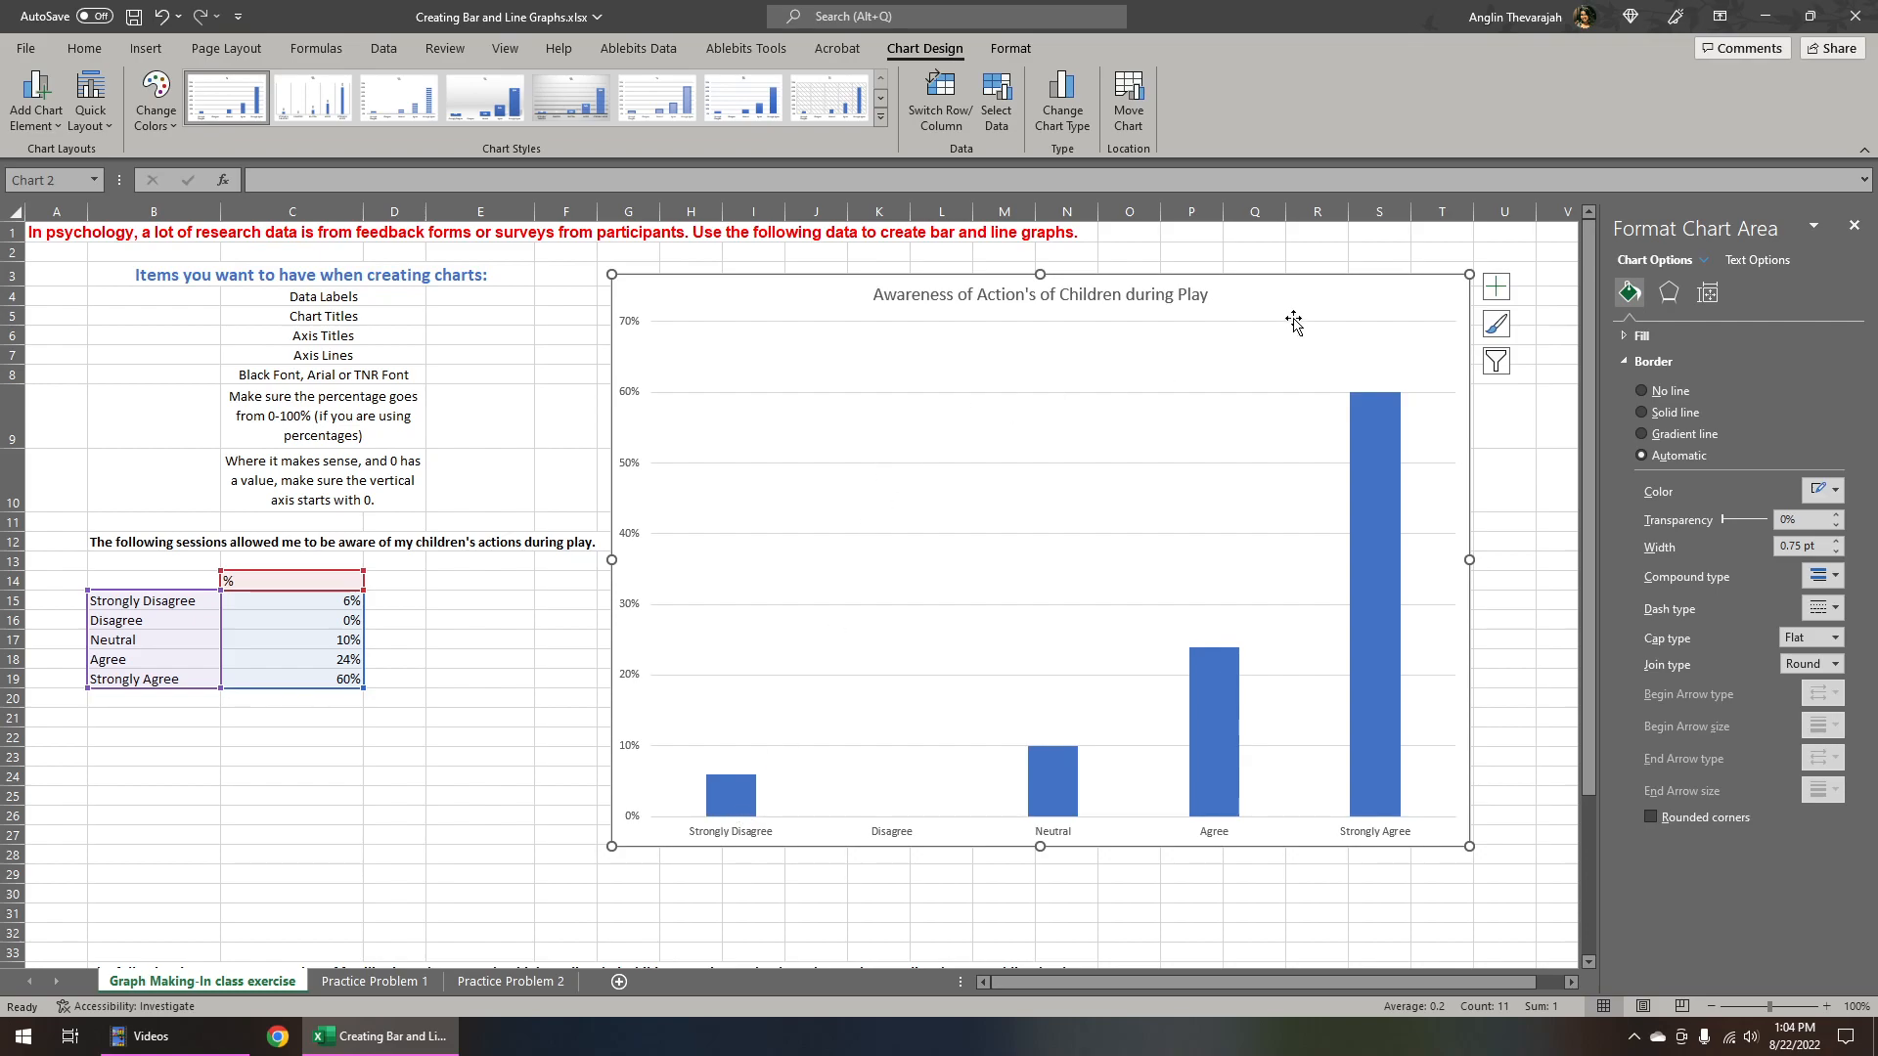
Add primary horizontal and primary vertical axis titles to the chart
{"action": "left_click", "coordinate": [1496, 287]}
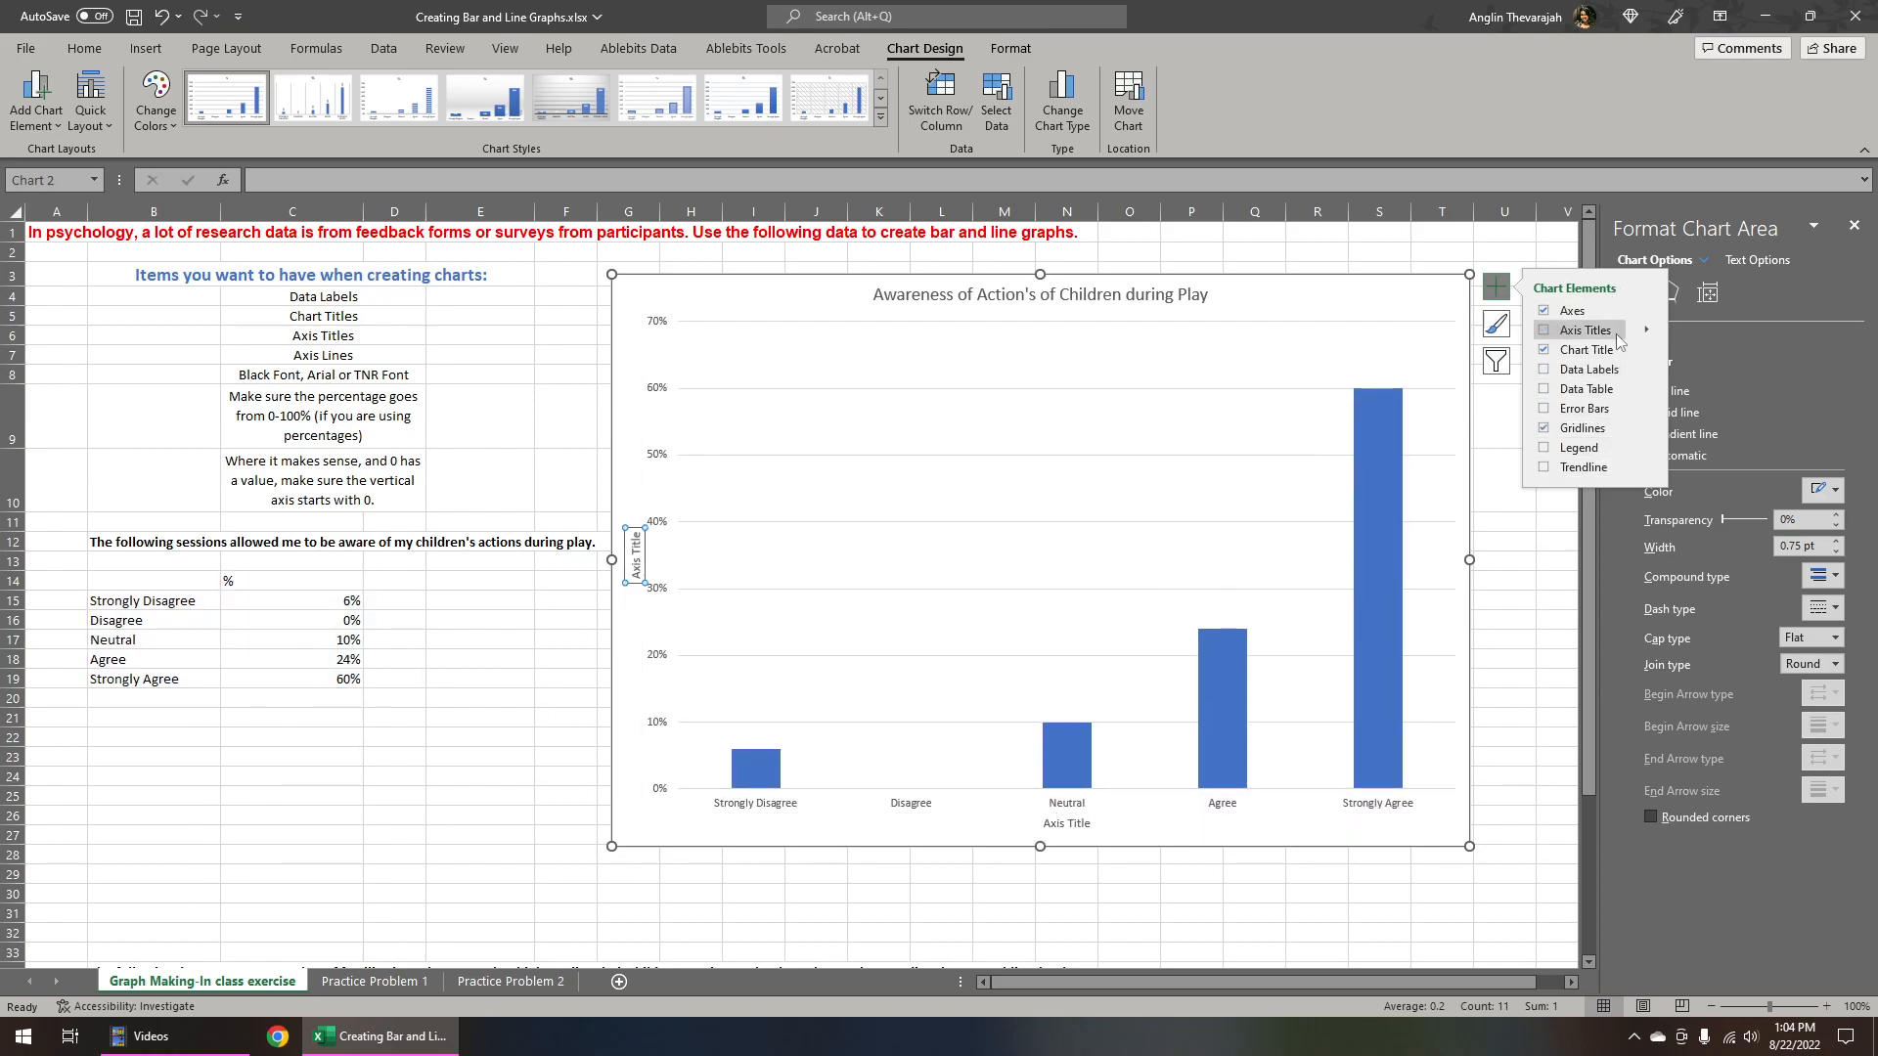
{"action": "left_click", "coordinate": [1647, 331]}
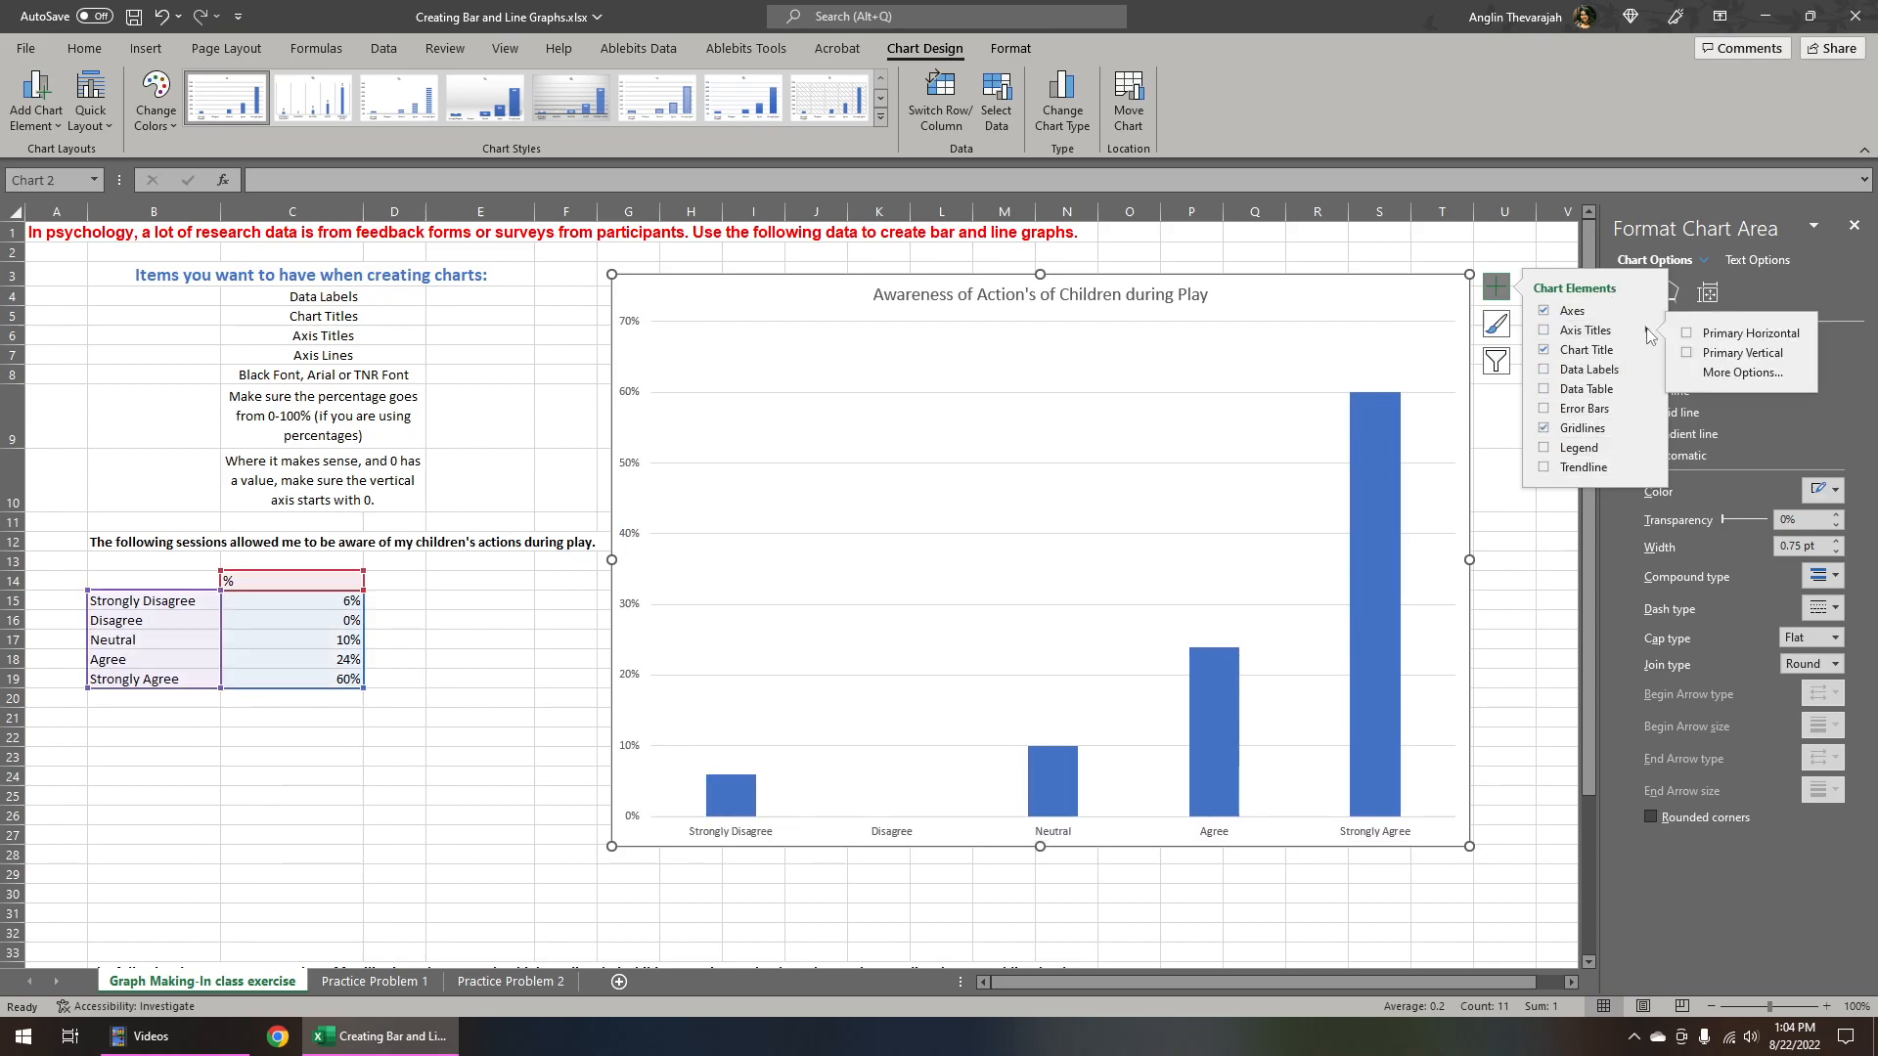
{"action": "left_click", "coordinate": [1689, 335]}
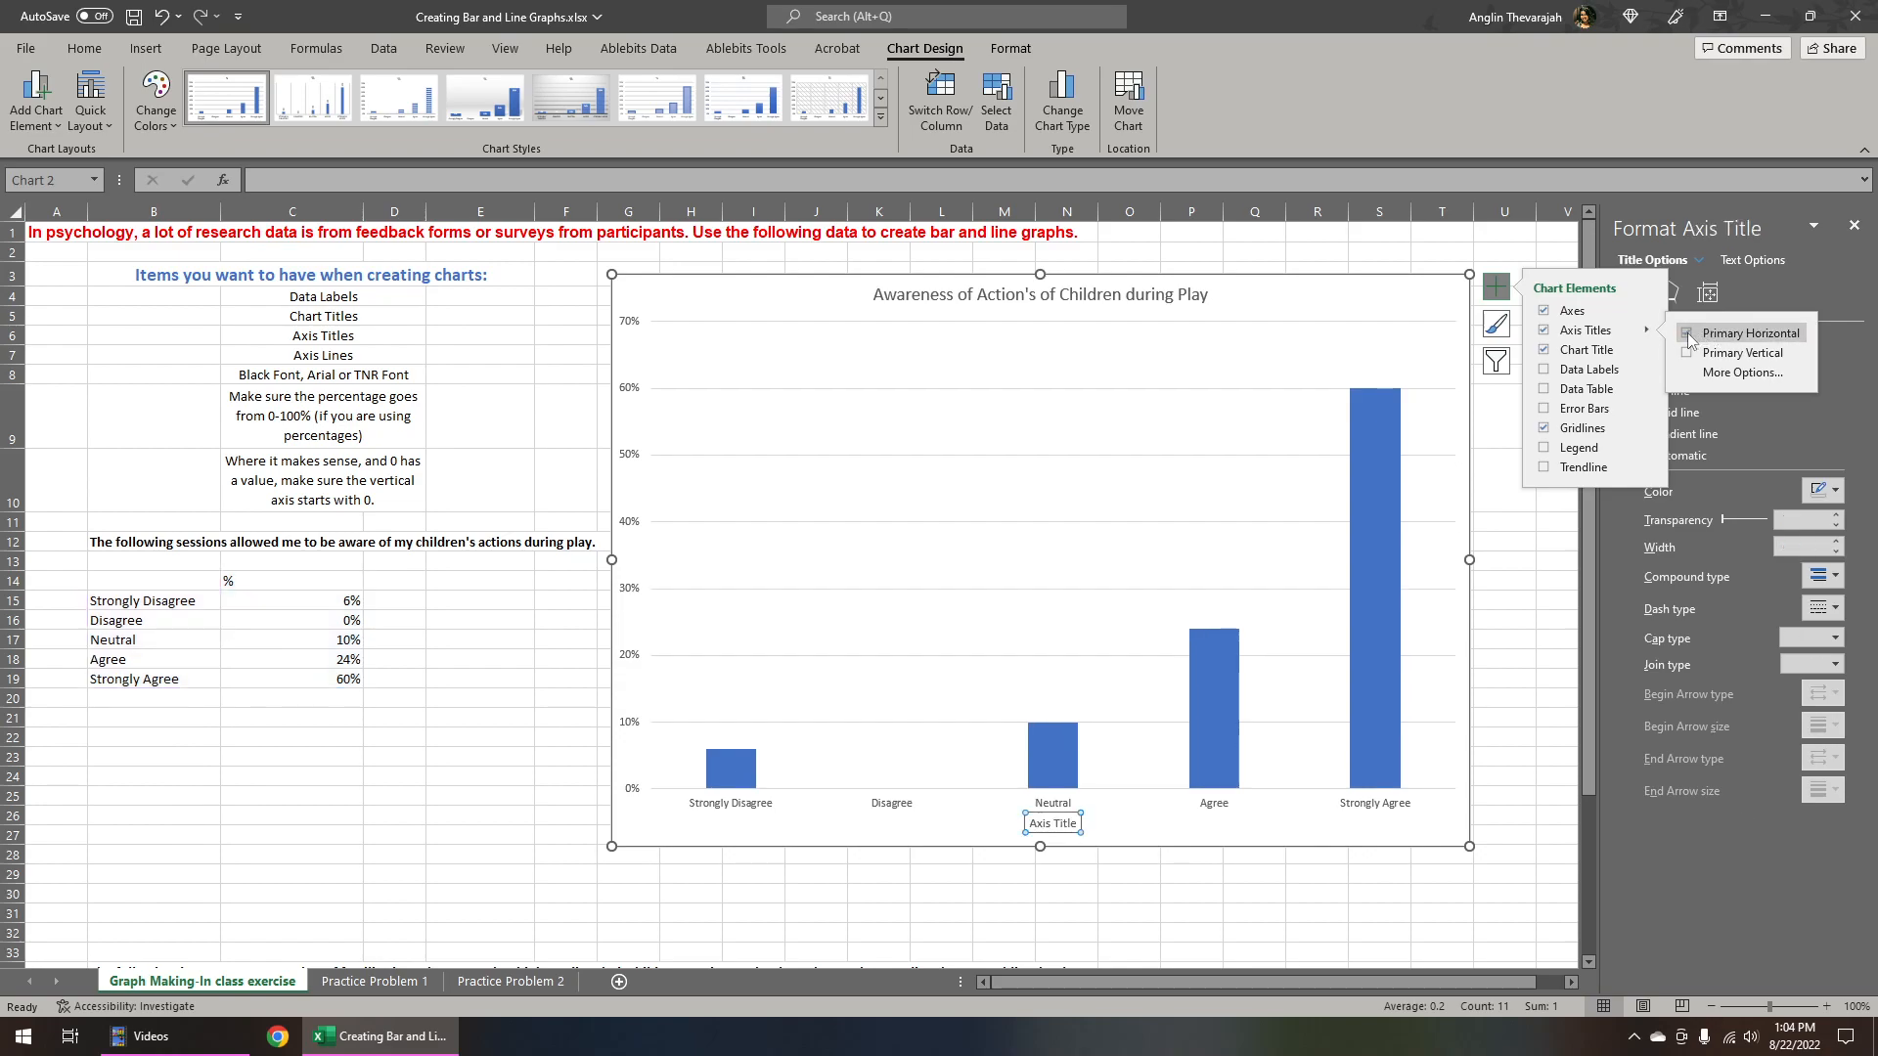
{"action": "left_click", "coordinate": [1689, 354]}
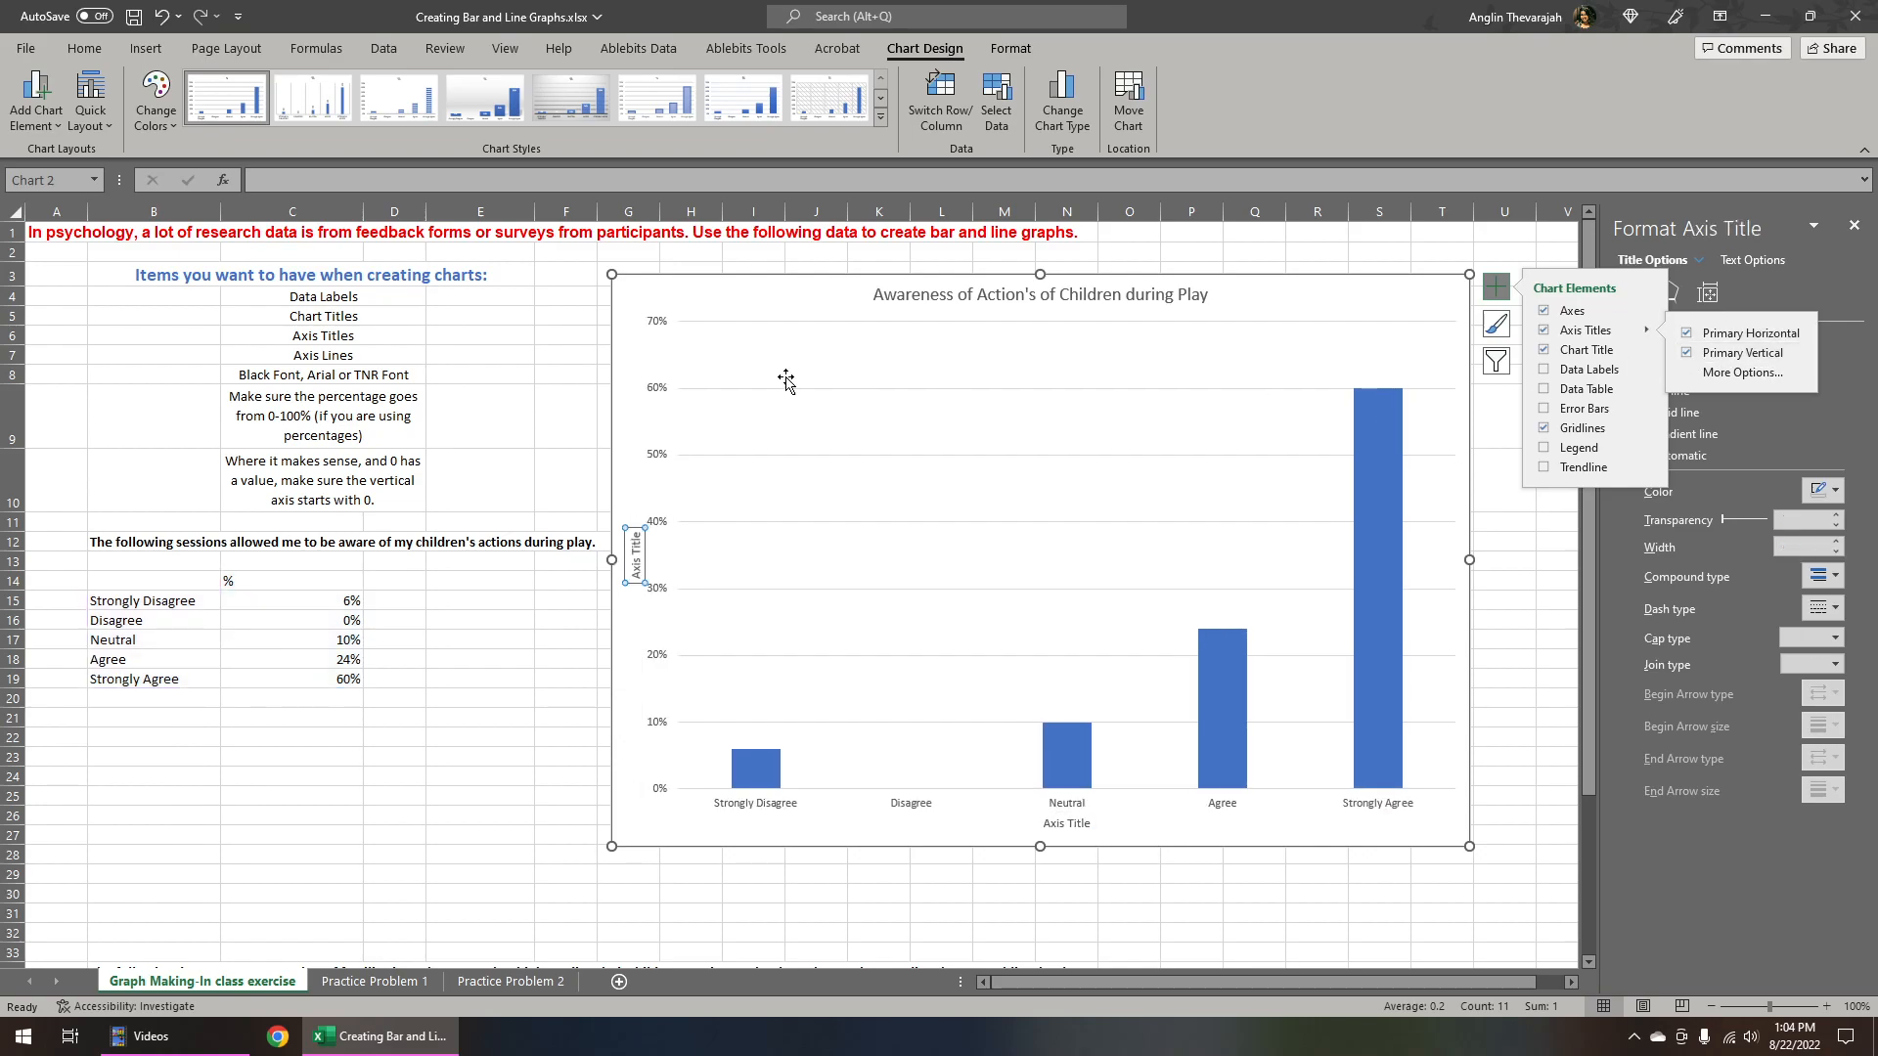
Rename the vertical axis title to "Agreement Percentage"
{"action": "left_click", "coordinate": [637, 551]}
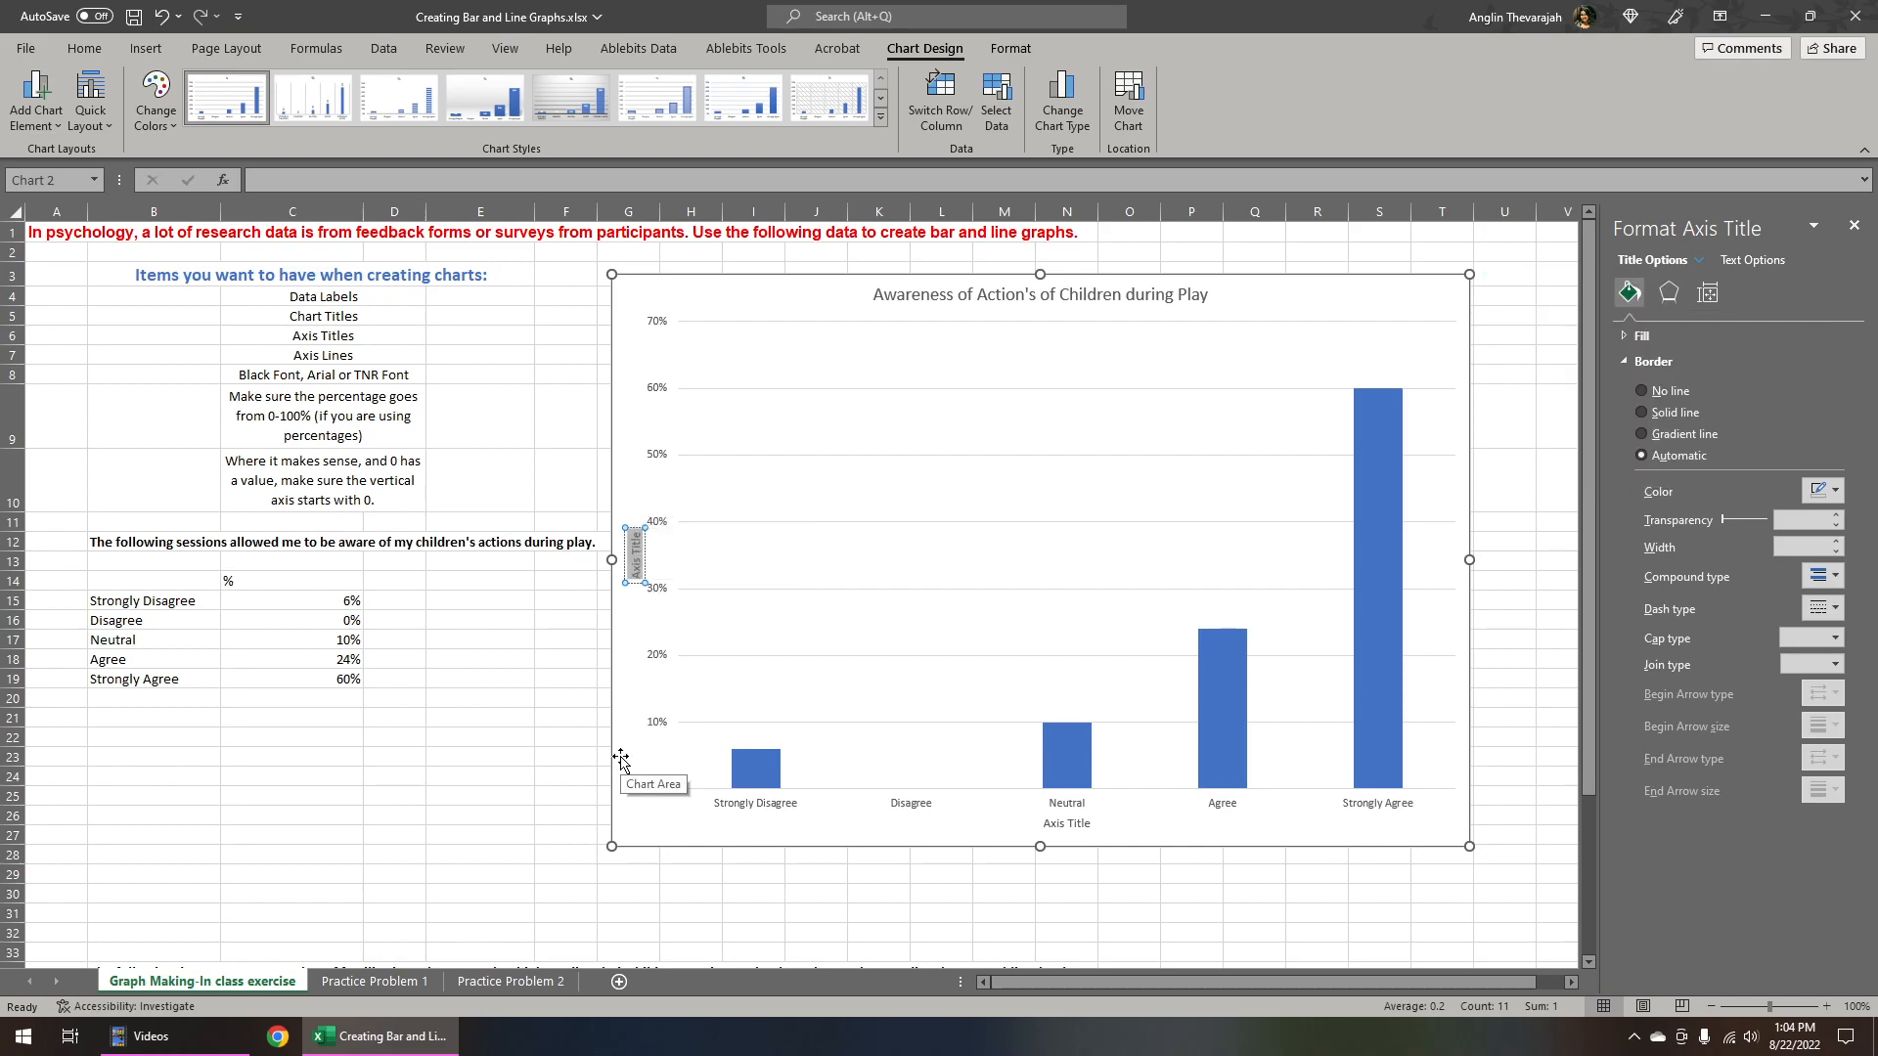
{"action": "type", "text": "Agrement"}
{"action": "key", "text": "BackSpace"}
{"action": "key", "text": "BackSpace"}
{"action": "key", "text": "BackSpace"}
{"action": "key", "text": "BackSpace"}
{"action": "key", "text": "BackSpace"}
{"action": "key", "text": "BackSpace"}
{"action": "type", "text": "eement Percentage"}
Rename the horizontal axis title to "Agreement Level"
{"action": "left_click", "coordinate": [1061, 823]}
{"action": "triple_click", "coordinate": [1062, 824]}
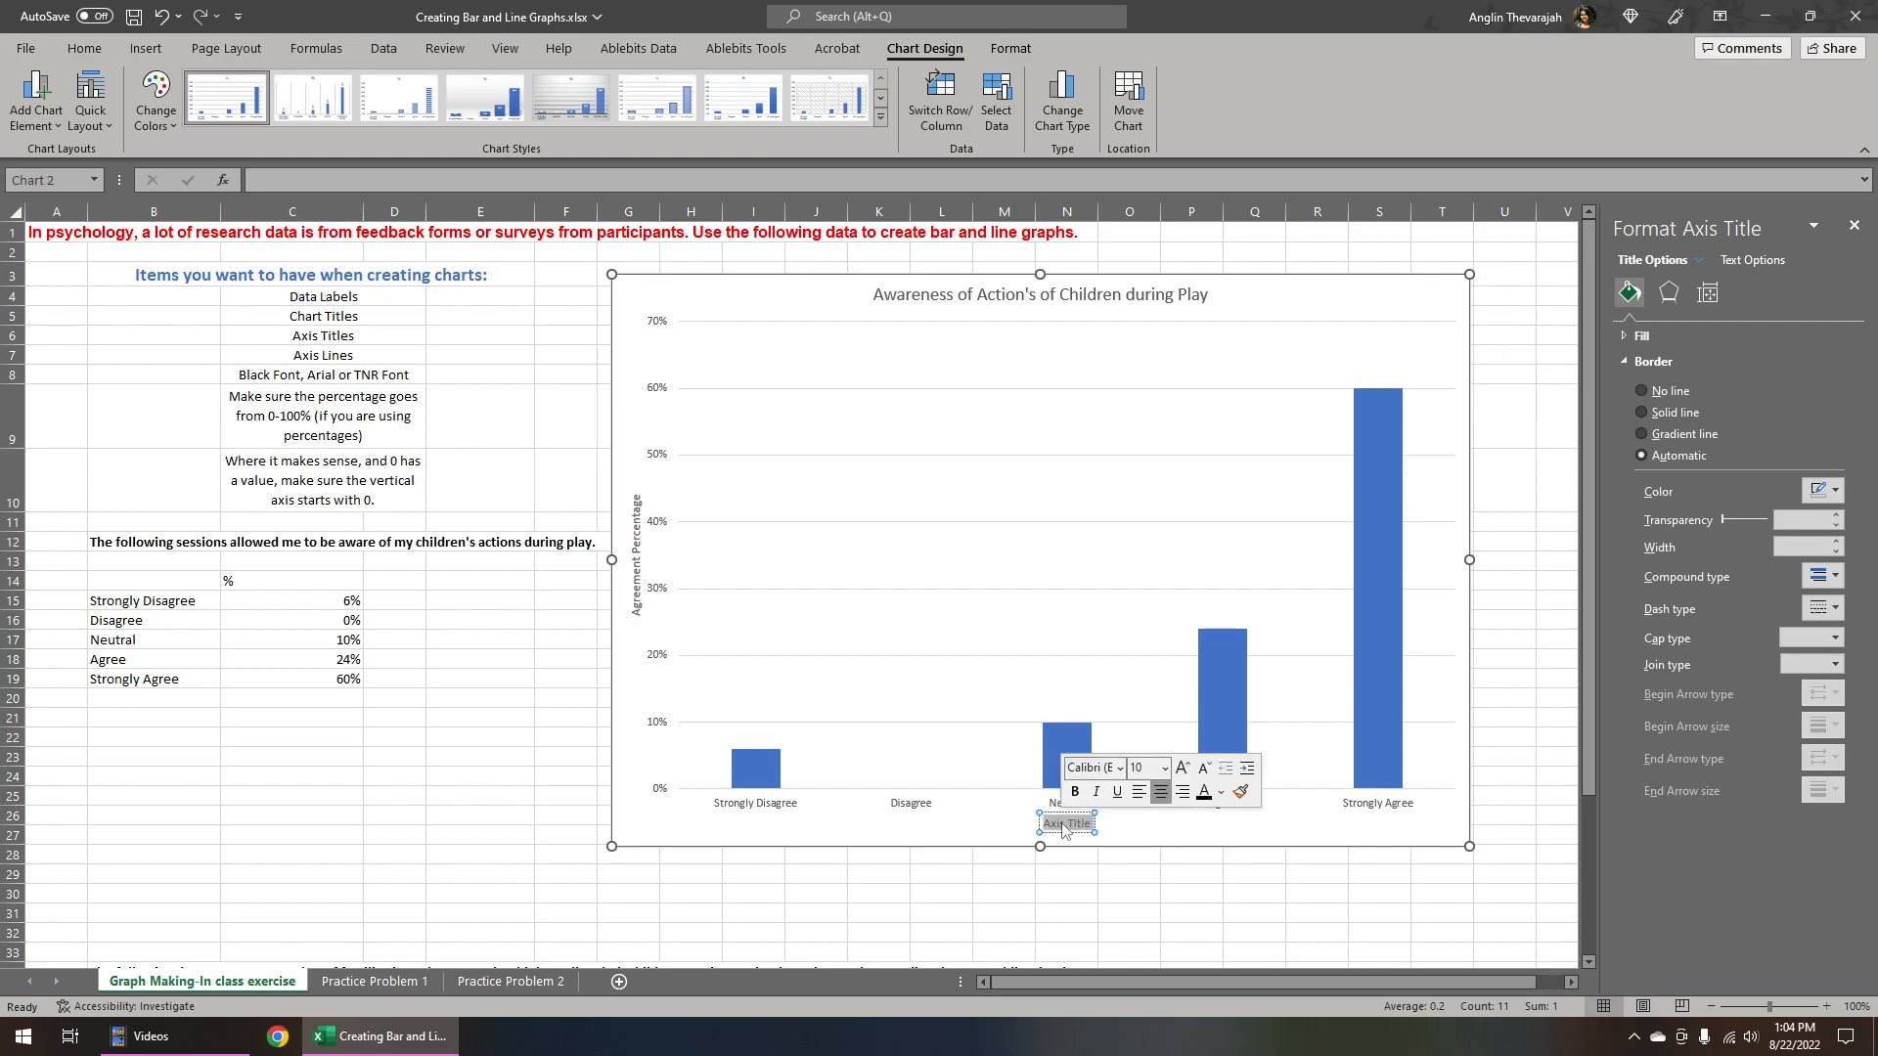
{"action": "type", "text": "Agre"}
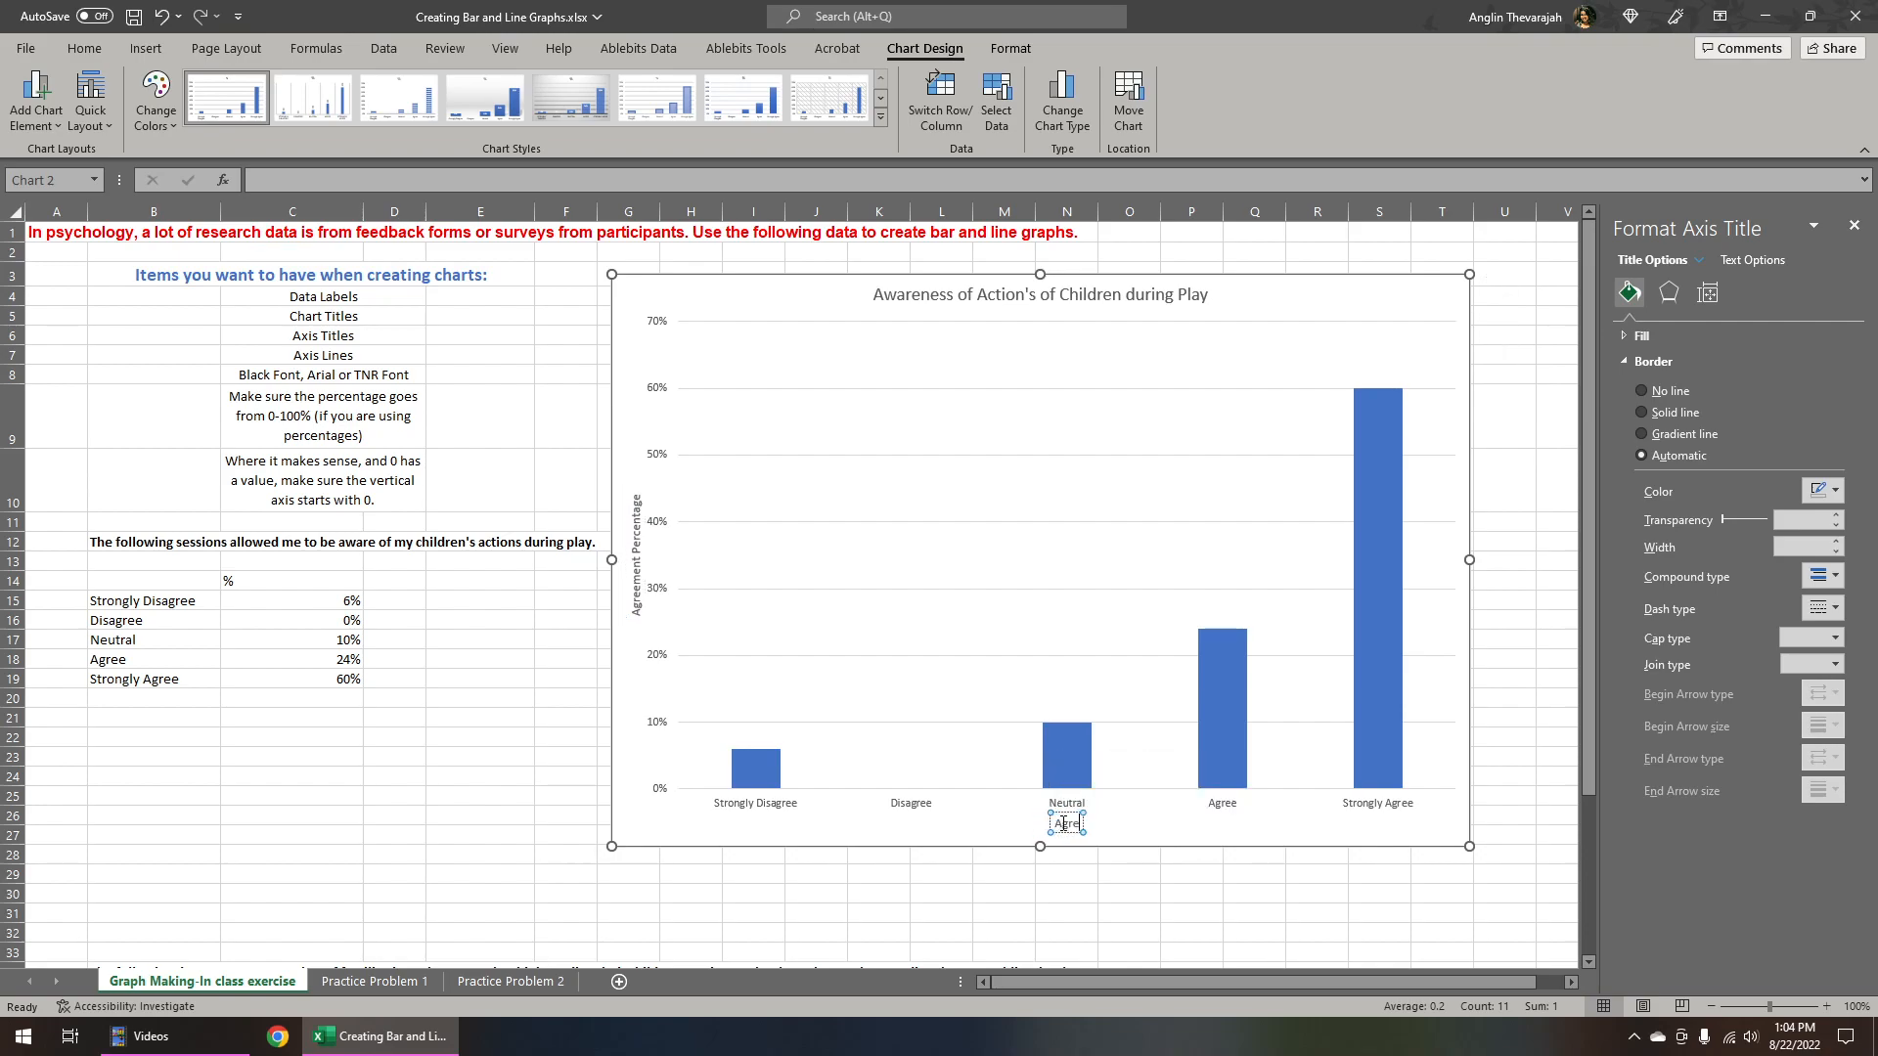
{"action": "type", "text": "ement Level"}
{"action": "left_click", "coordinate": [512, 738]}
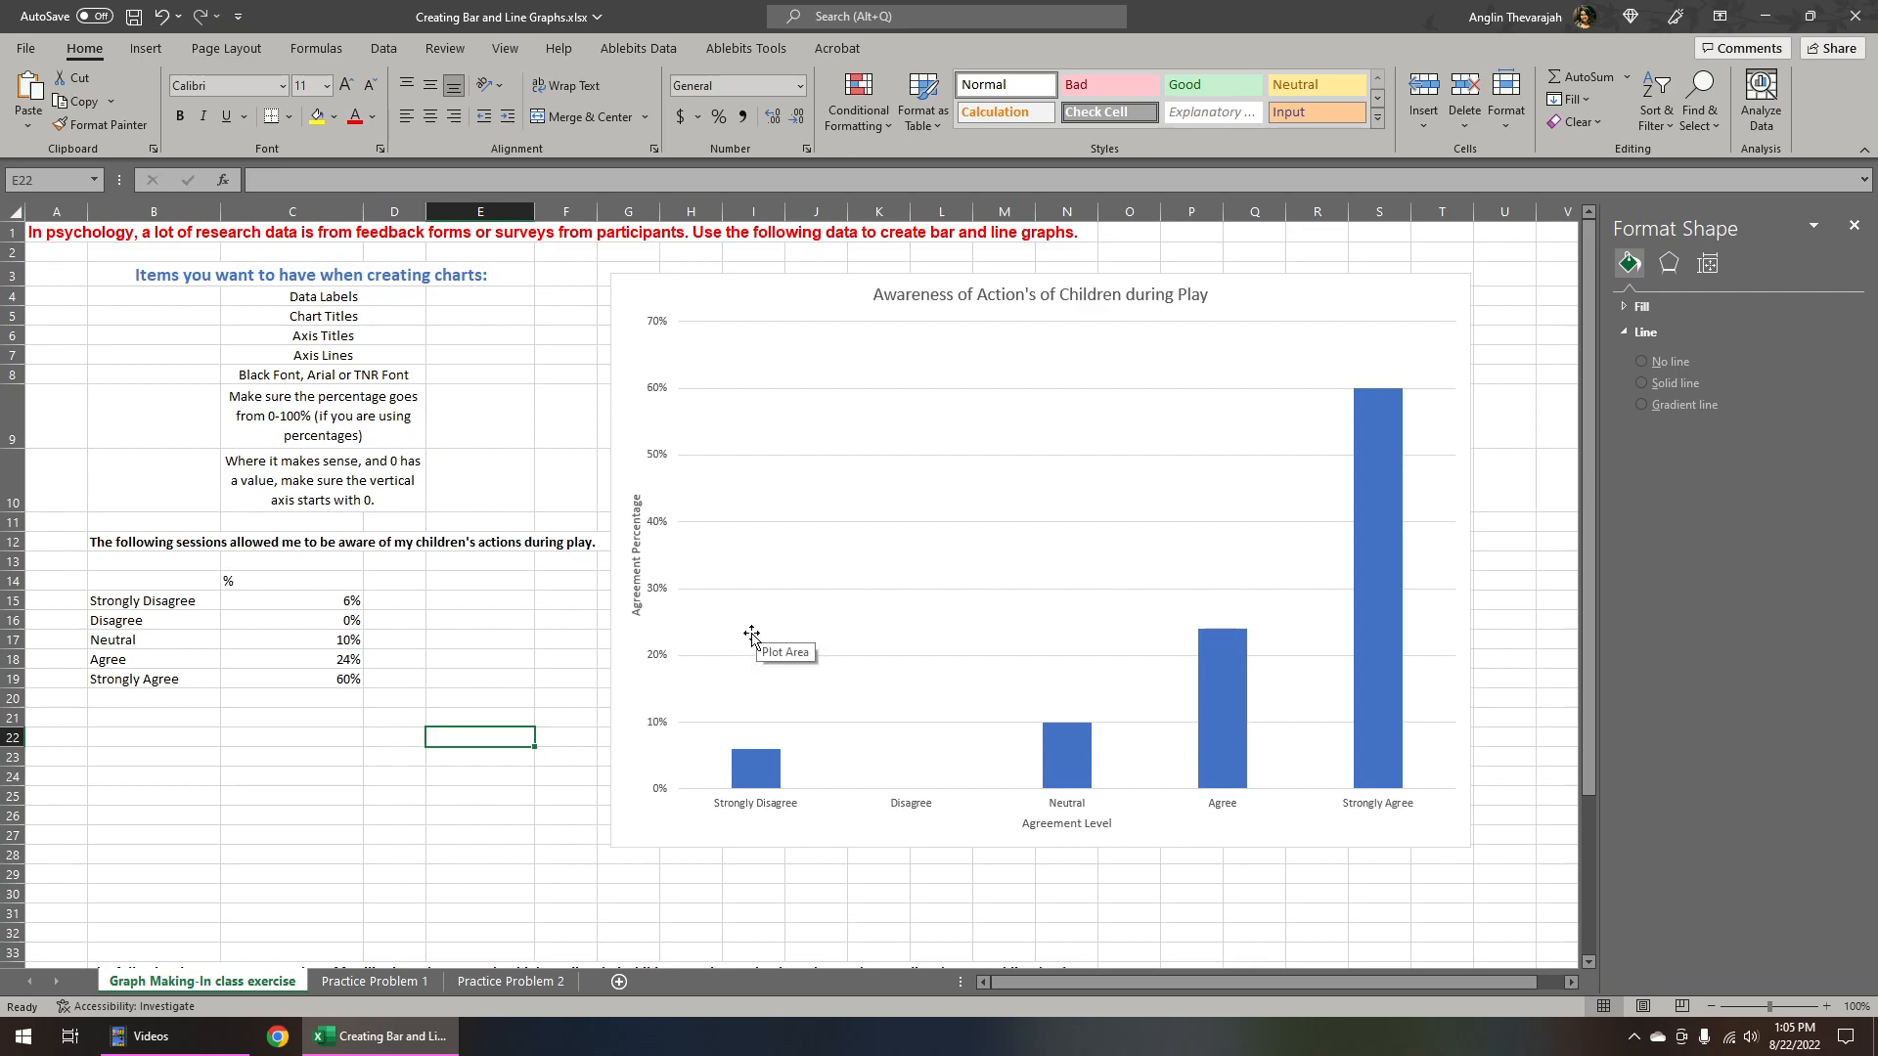
Set the vertical axis maximum bound to 1.0 so it runs from 0 to 100%
{"action": "left_click", "coordinate": [659, 330]}
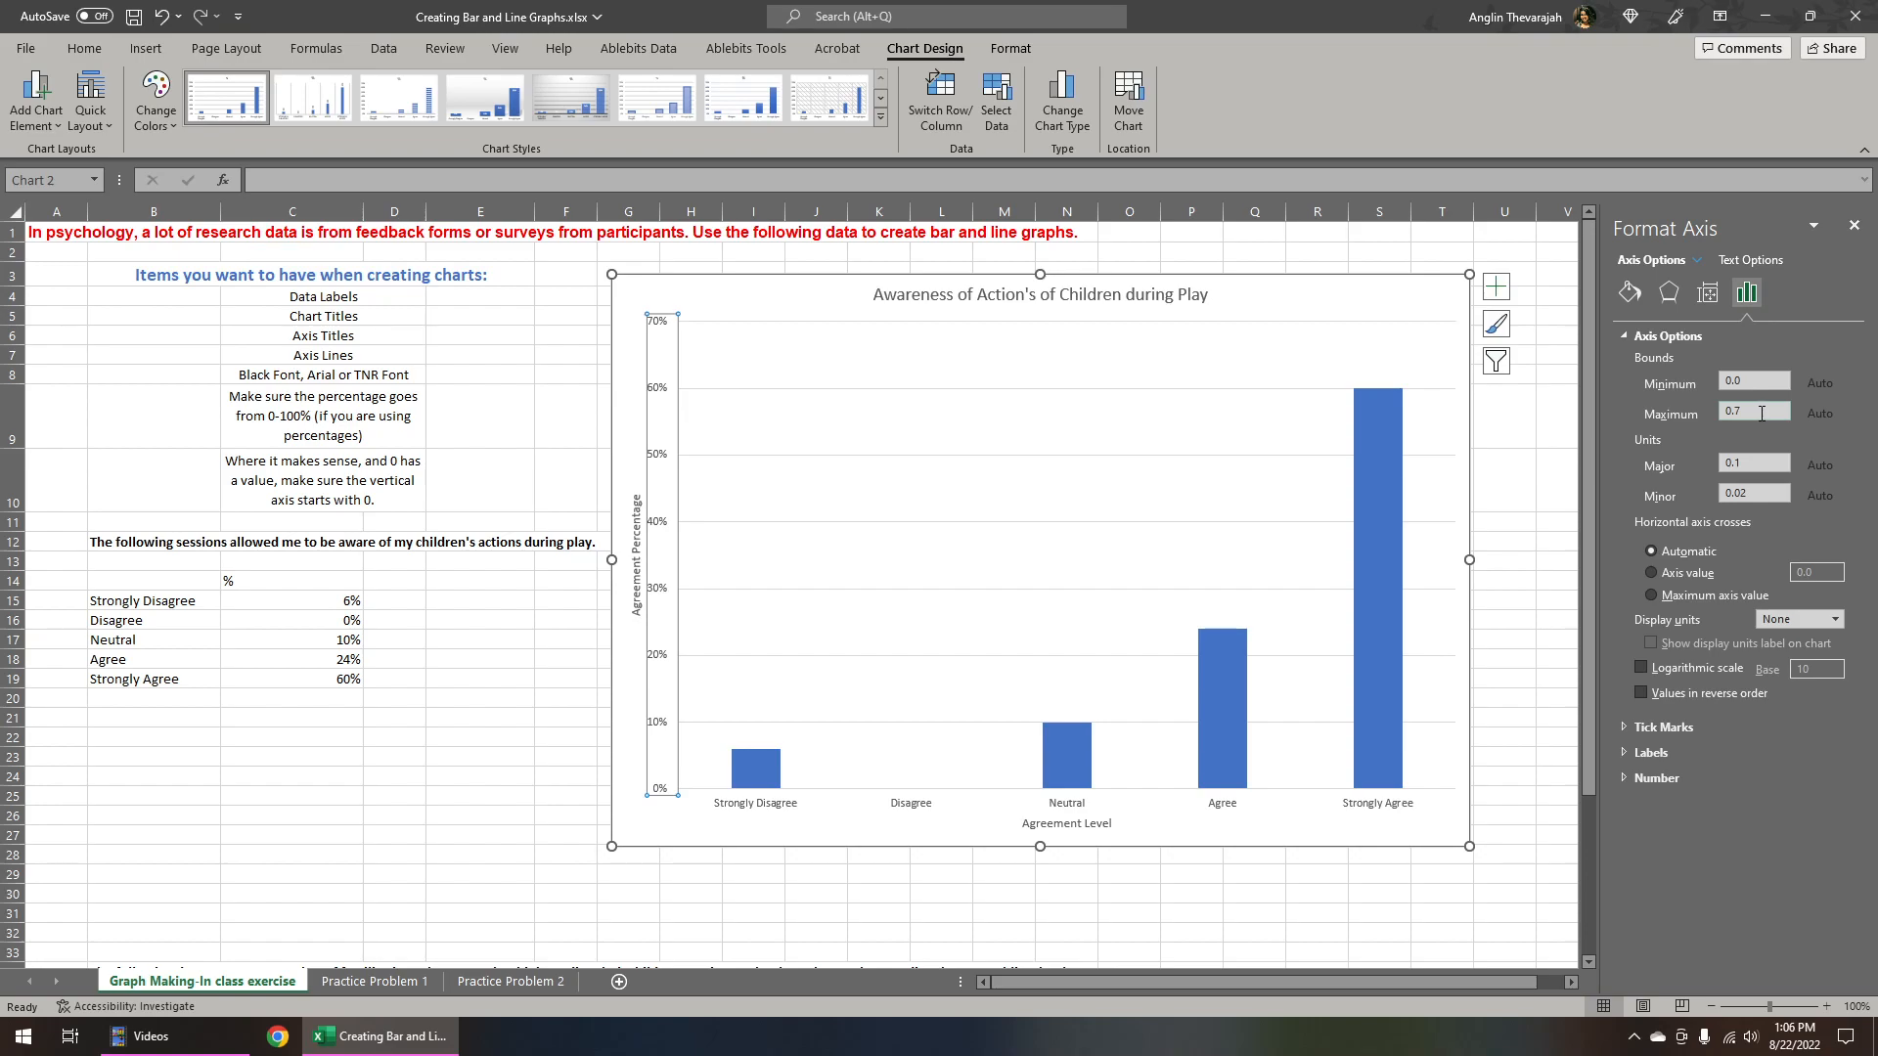
{"action": "type", "text": "1."}
{"action": "key", "text": "Return"}
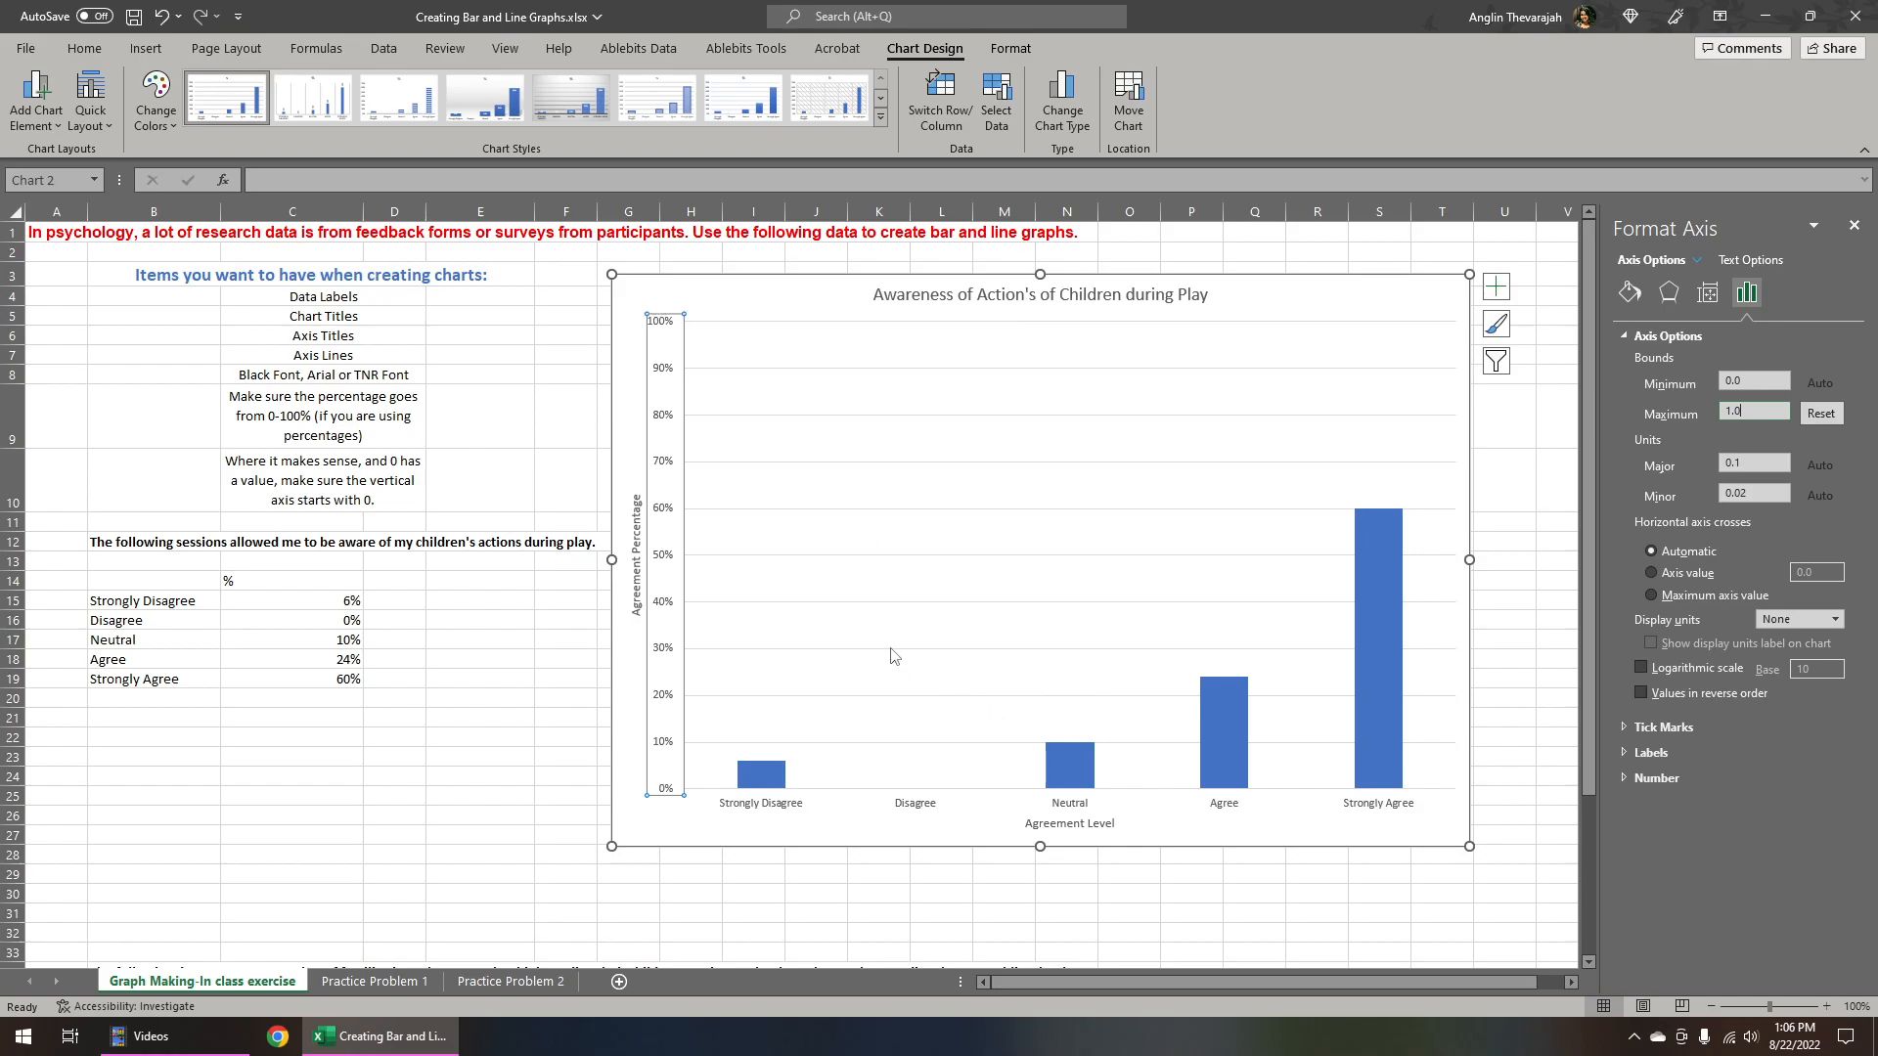
Give the vertical axis a solid line and choose its line colour
{"action": "left_click", "coordinate": [1630, 294]}
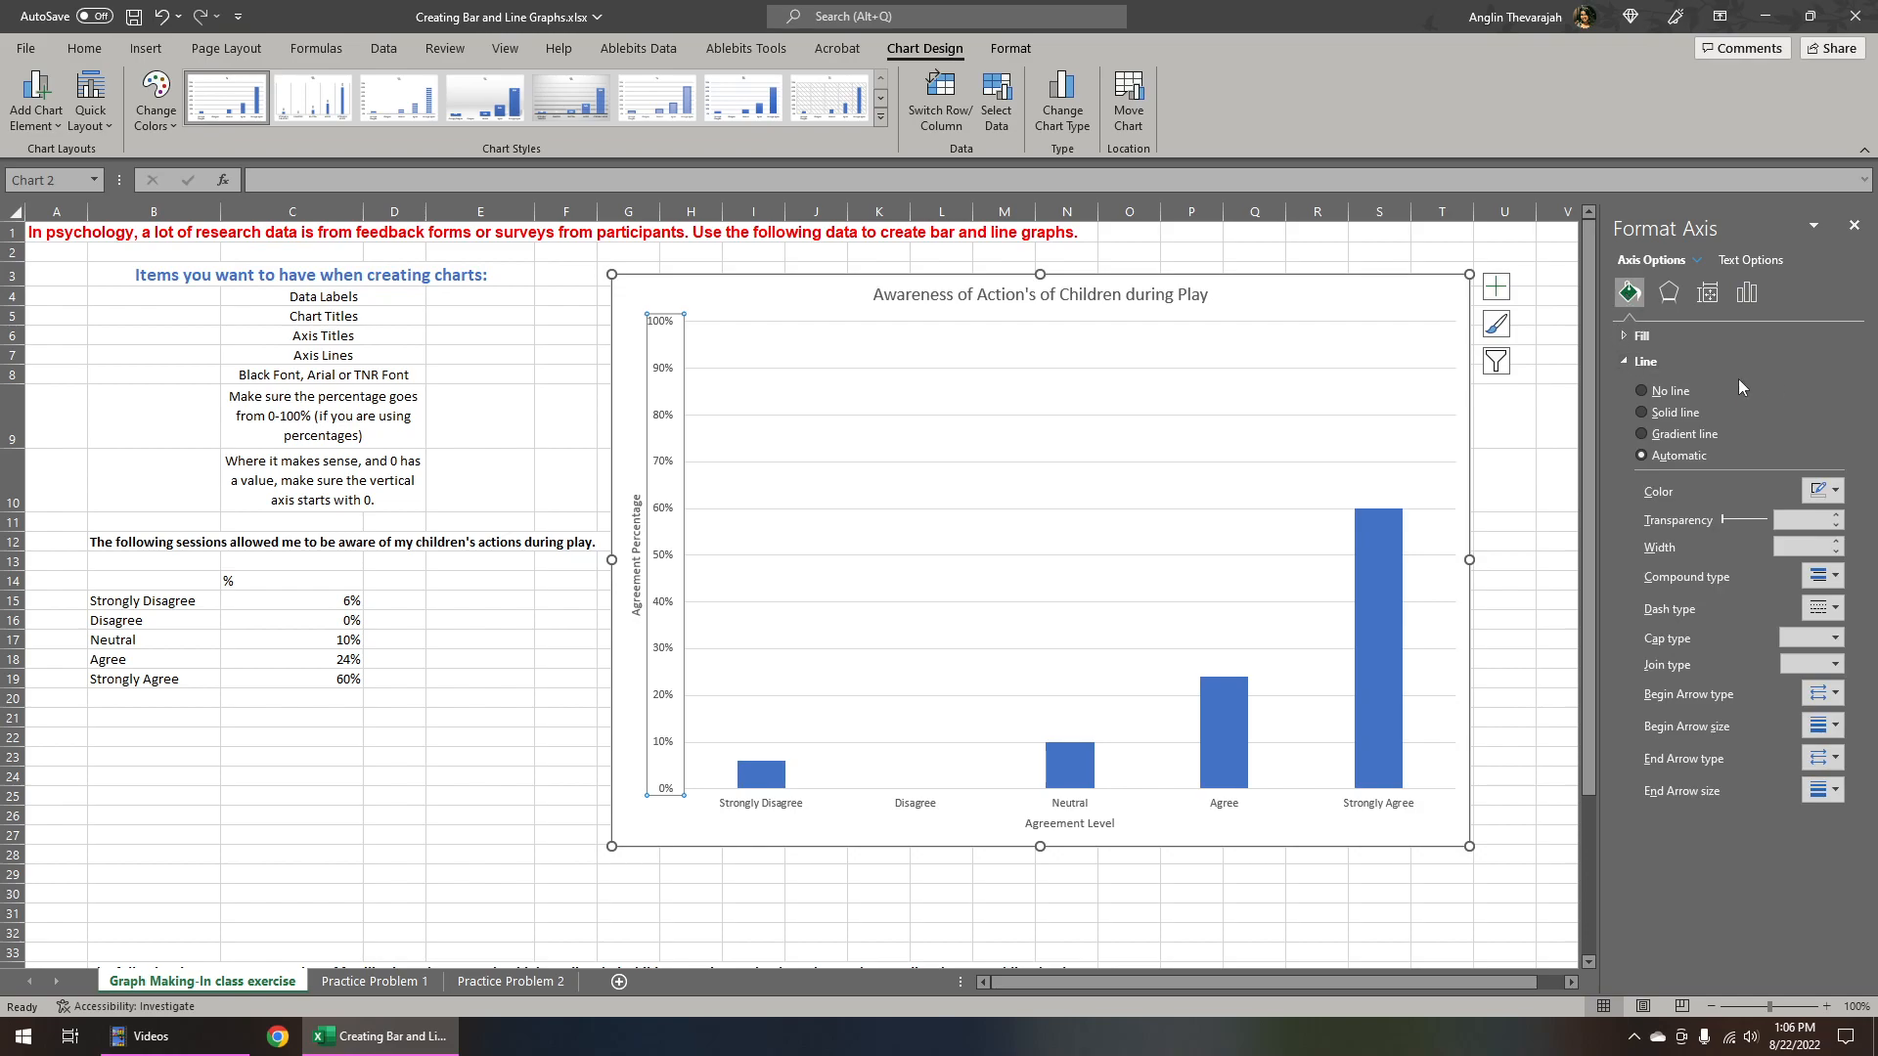
{"action": "left_click", "coordinate": [1664, 417]}
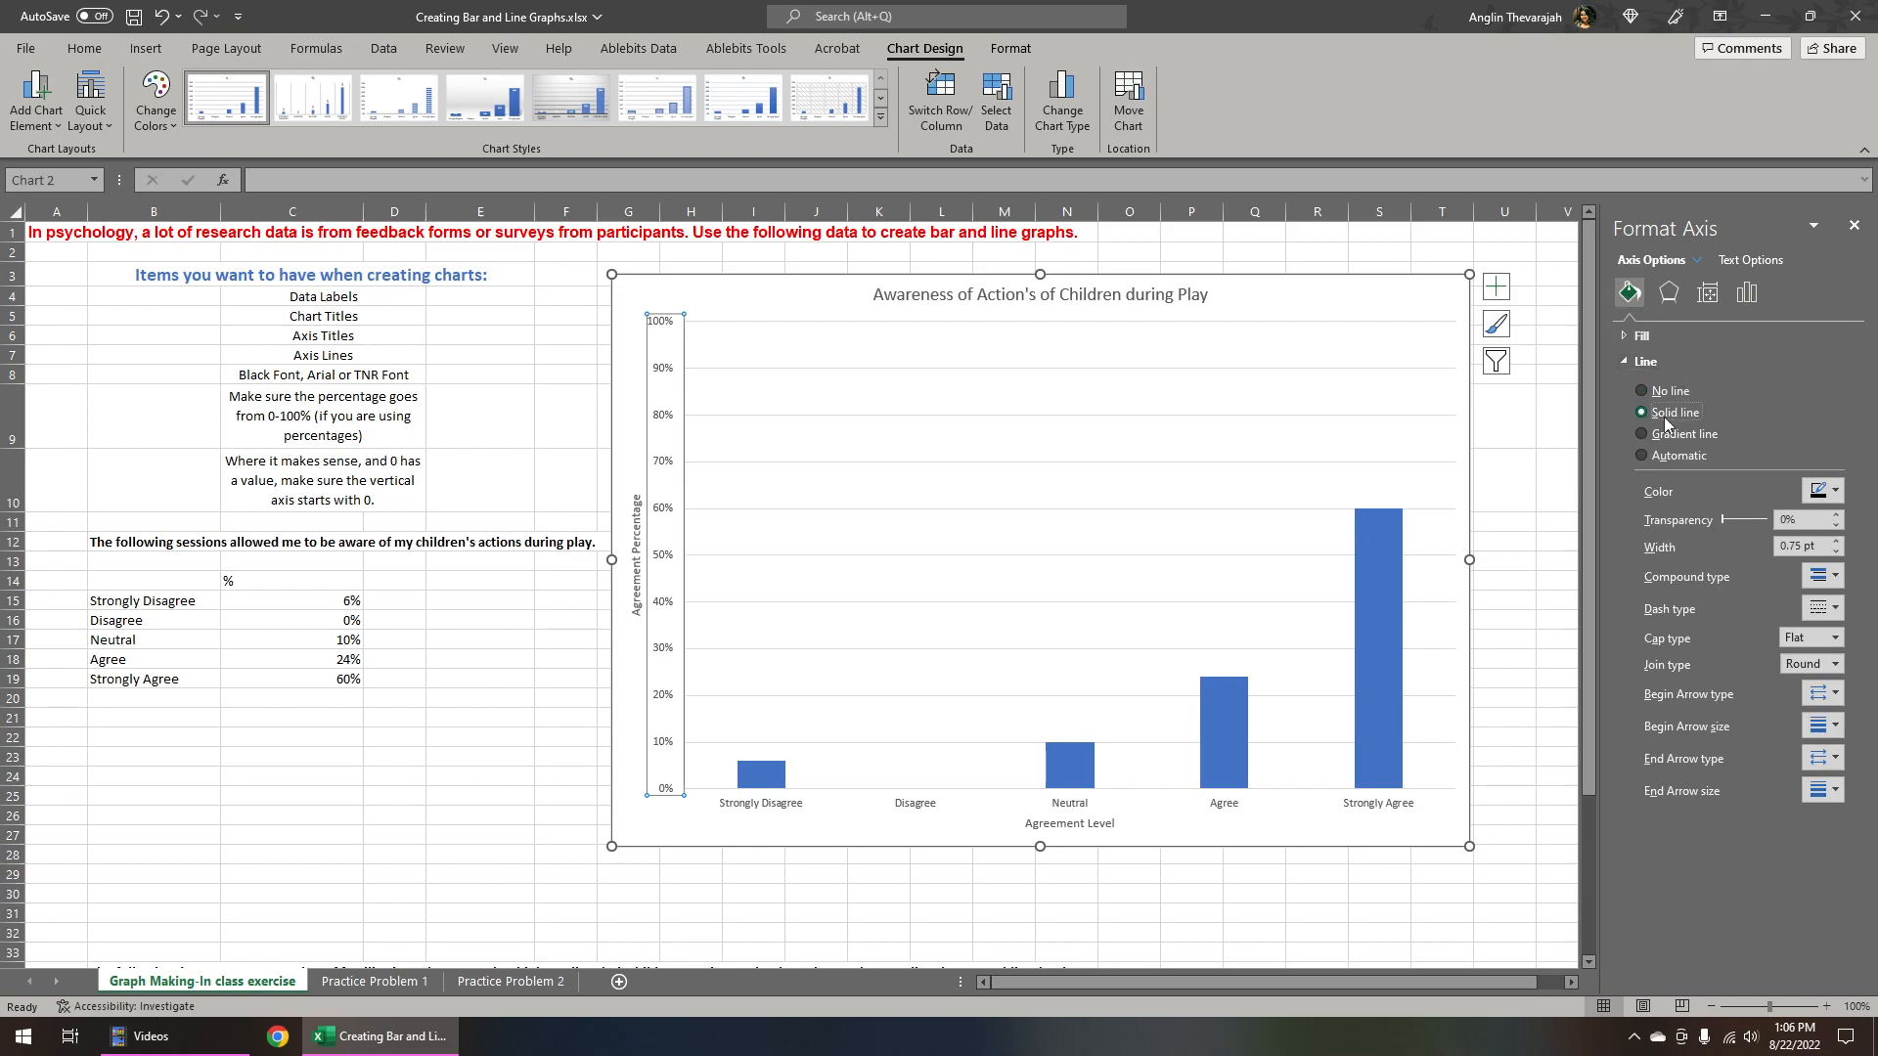
{"action": "left_click", "coordinate": [1818, 489]}
{"action": "left_click", "coordinate": [1731, 540]}
{"action": "key", "text": "Escape"}
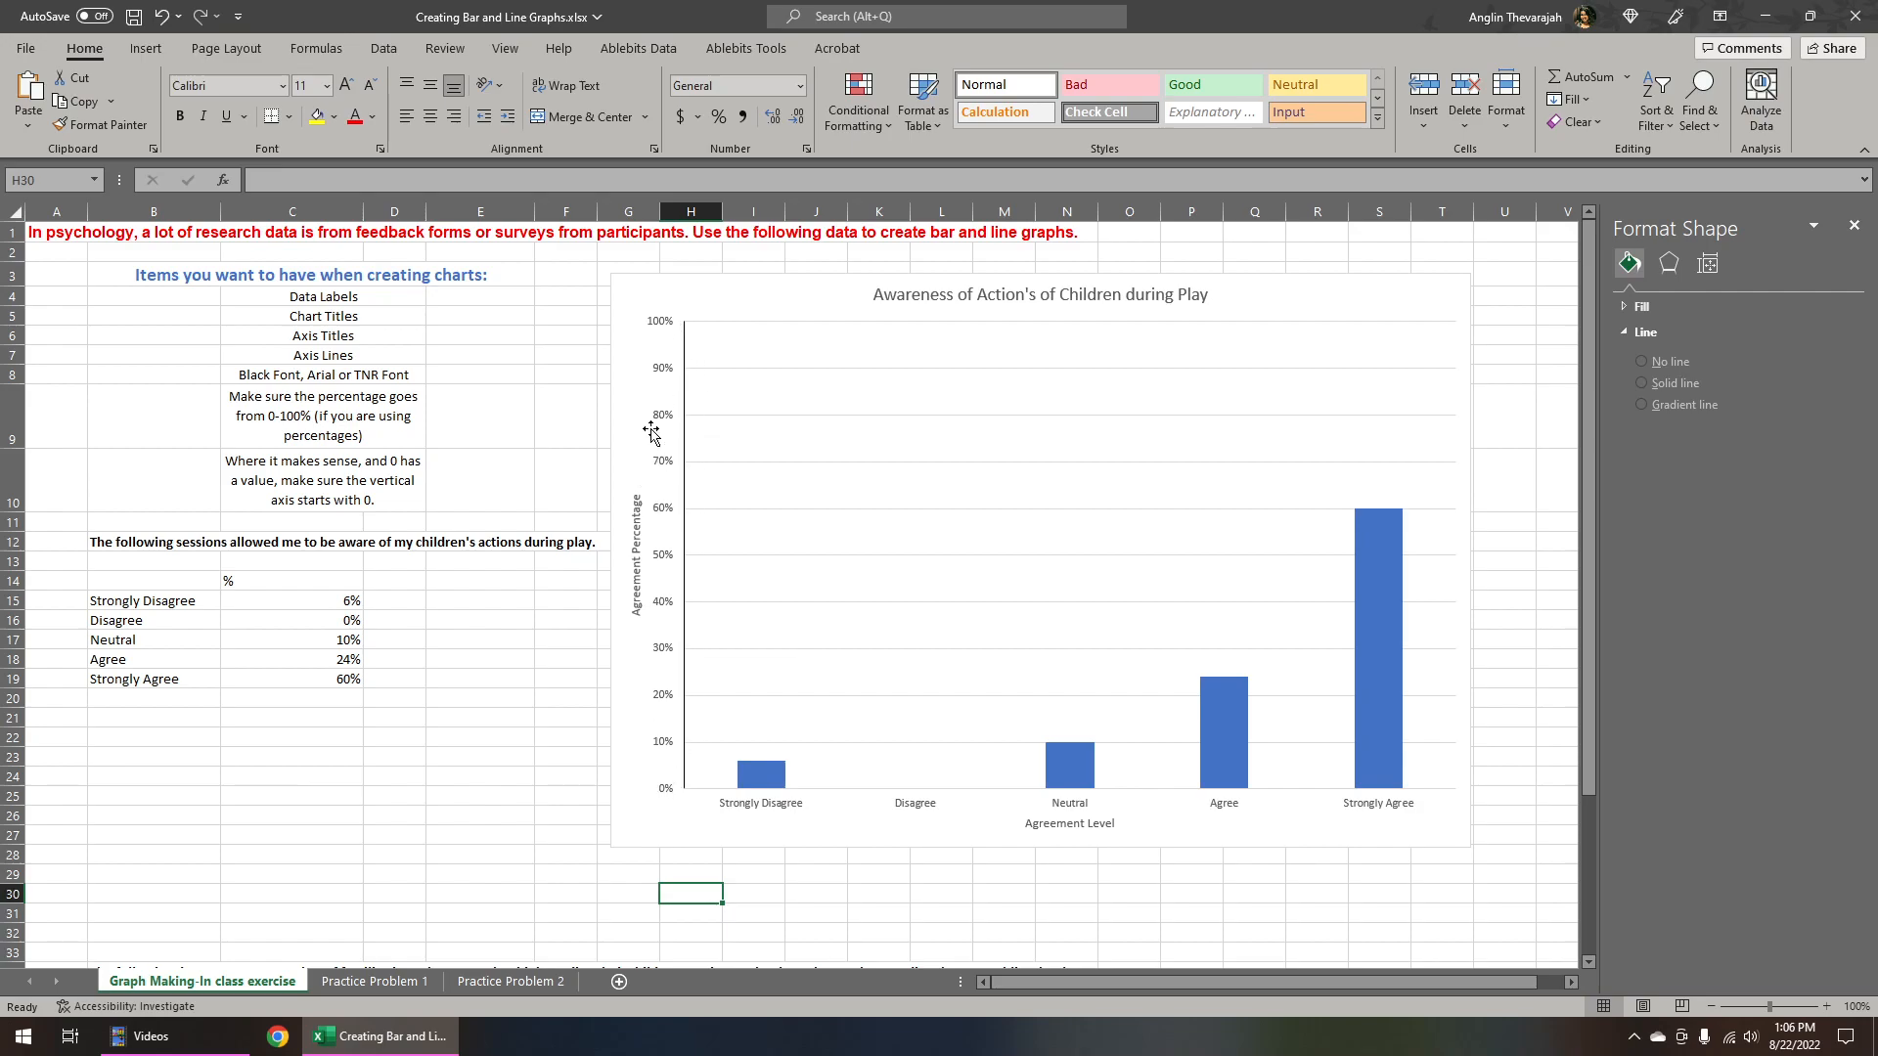
Give the horizontal axis a solid line
{"action": "left_click", "coordinate": [772, 814]}
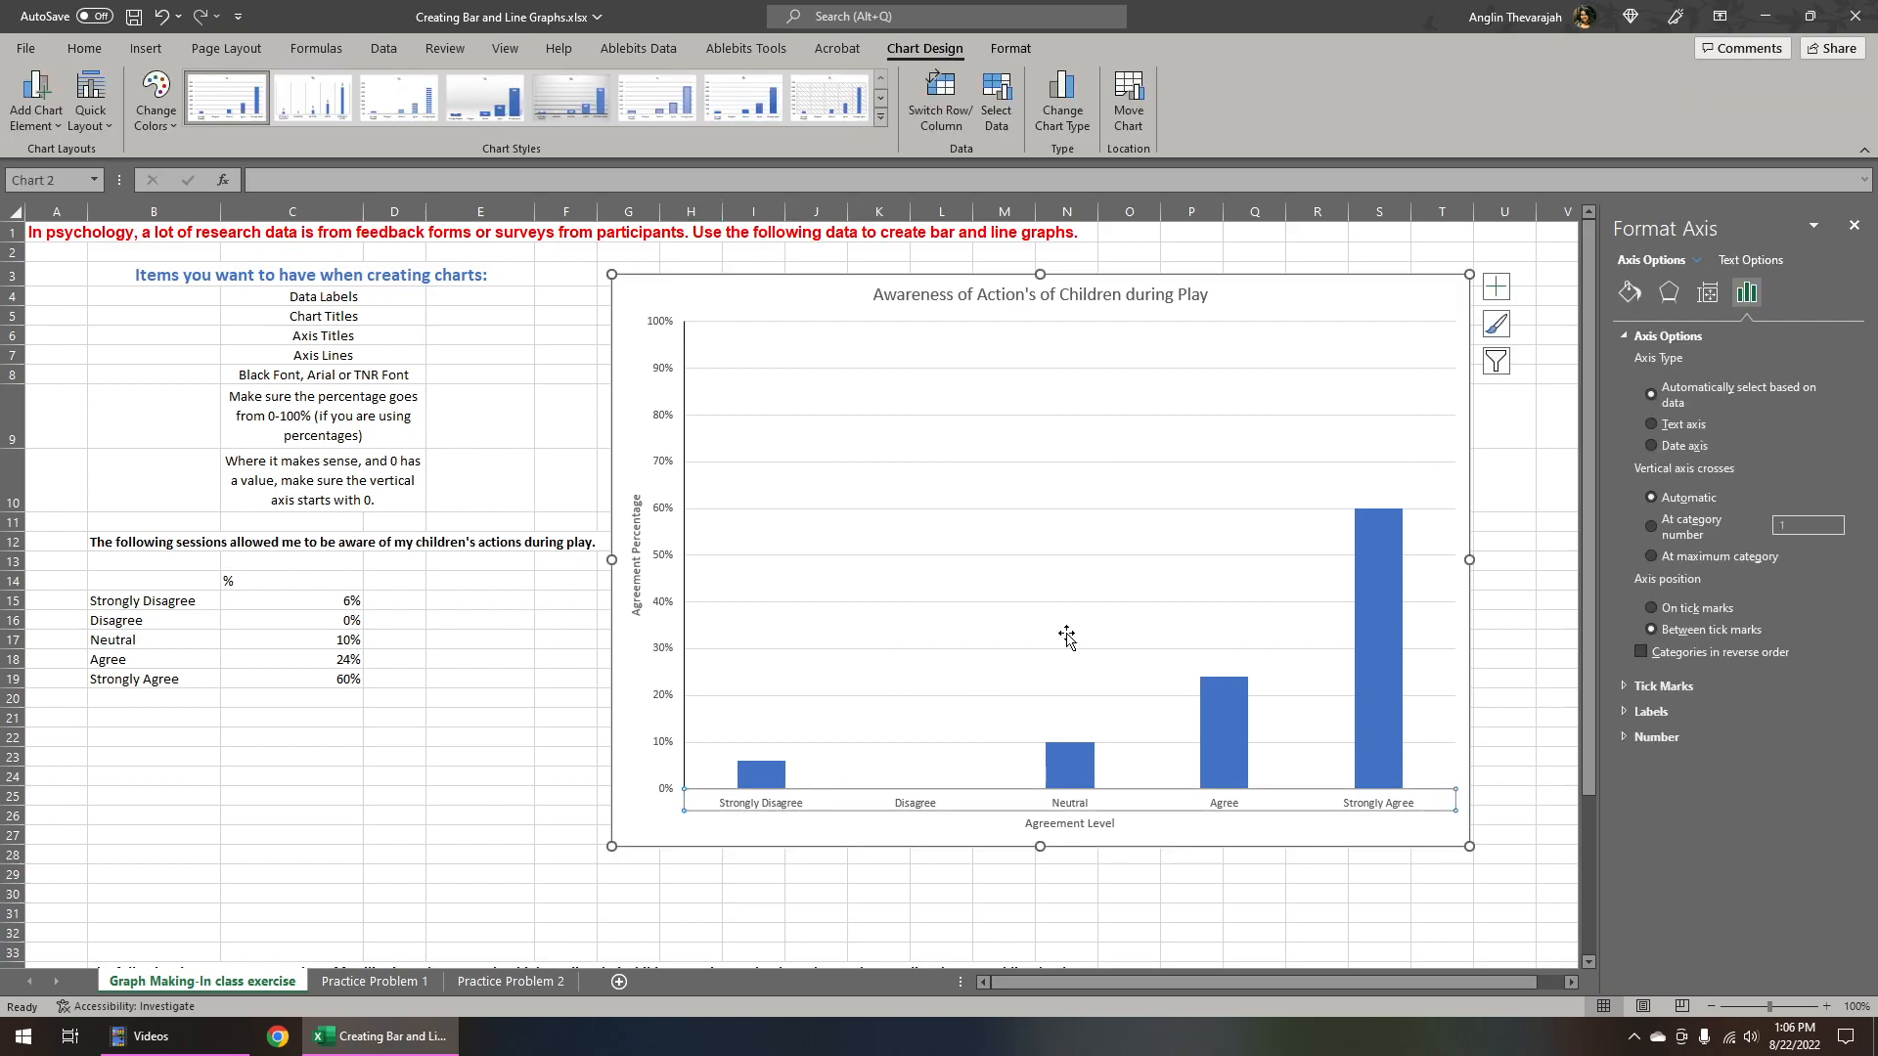
{"action": "left_click", "coordinate": [1628, 293]}
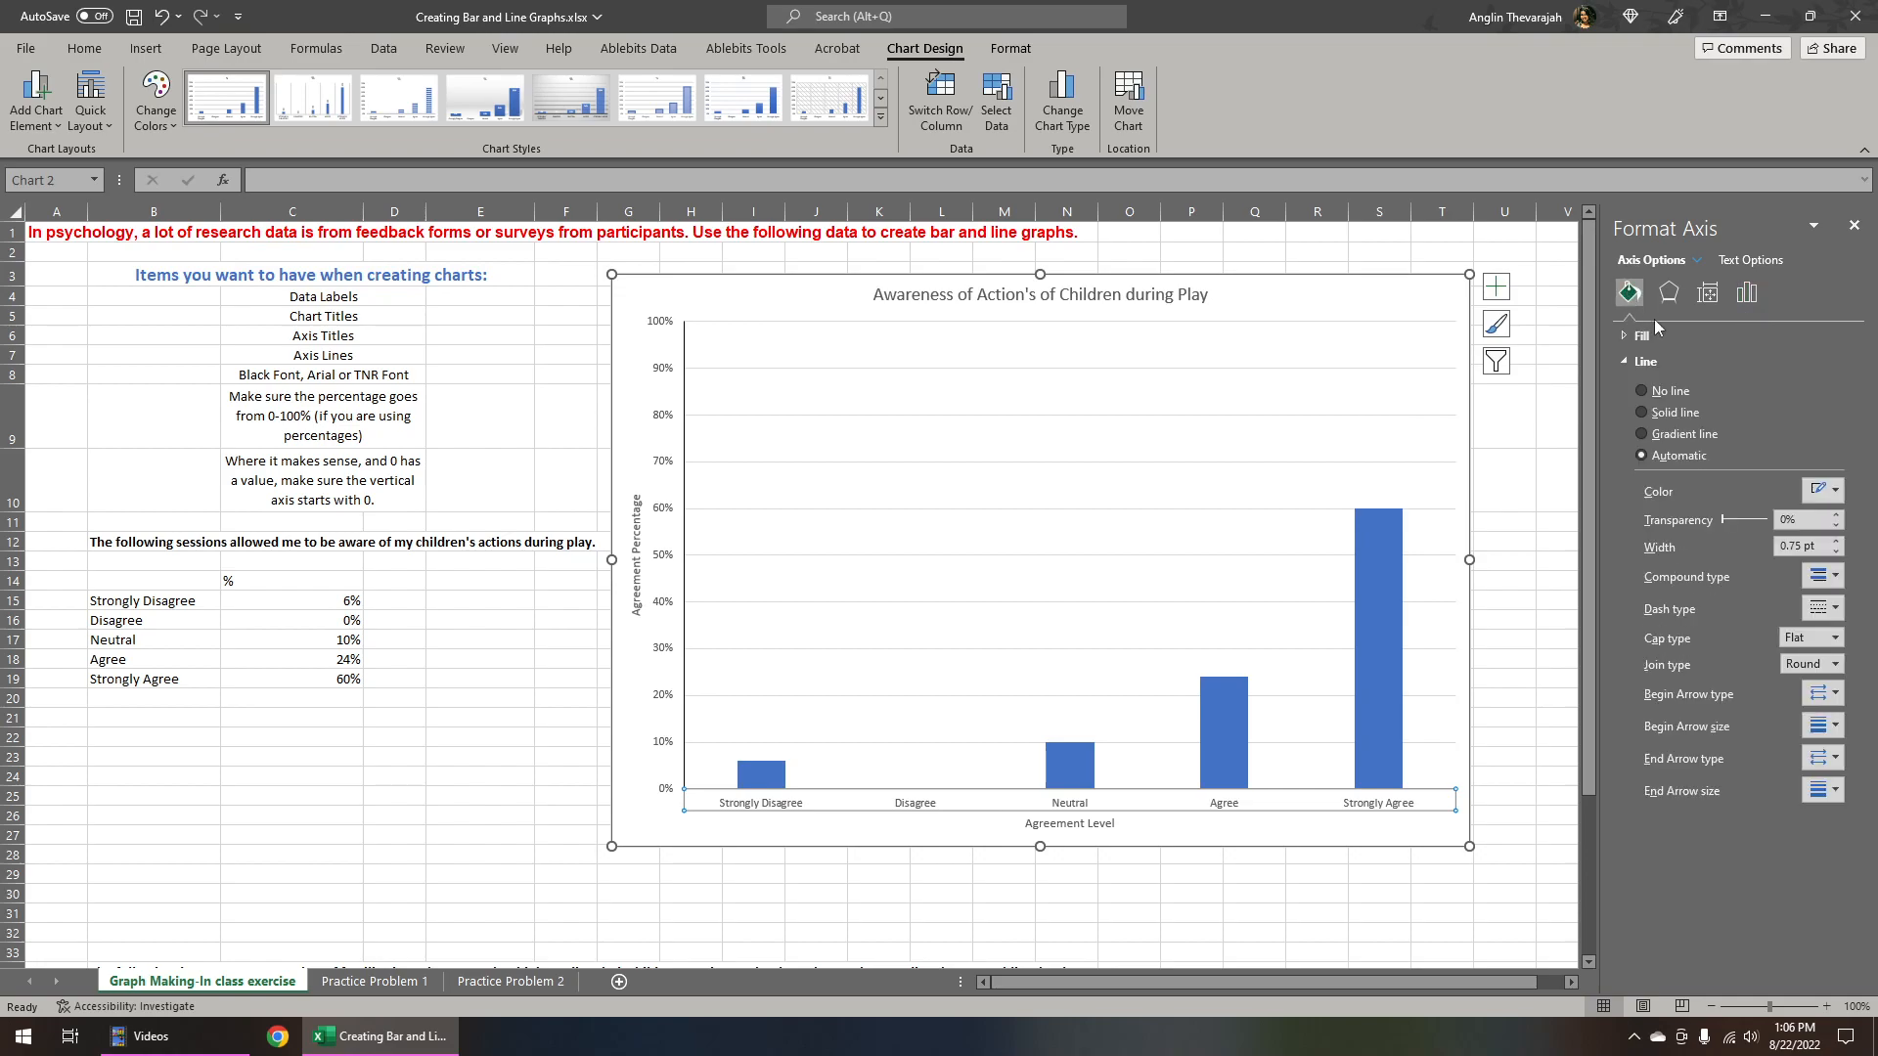
{"action": "left_click", "coordinate": [1692, 415]}
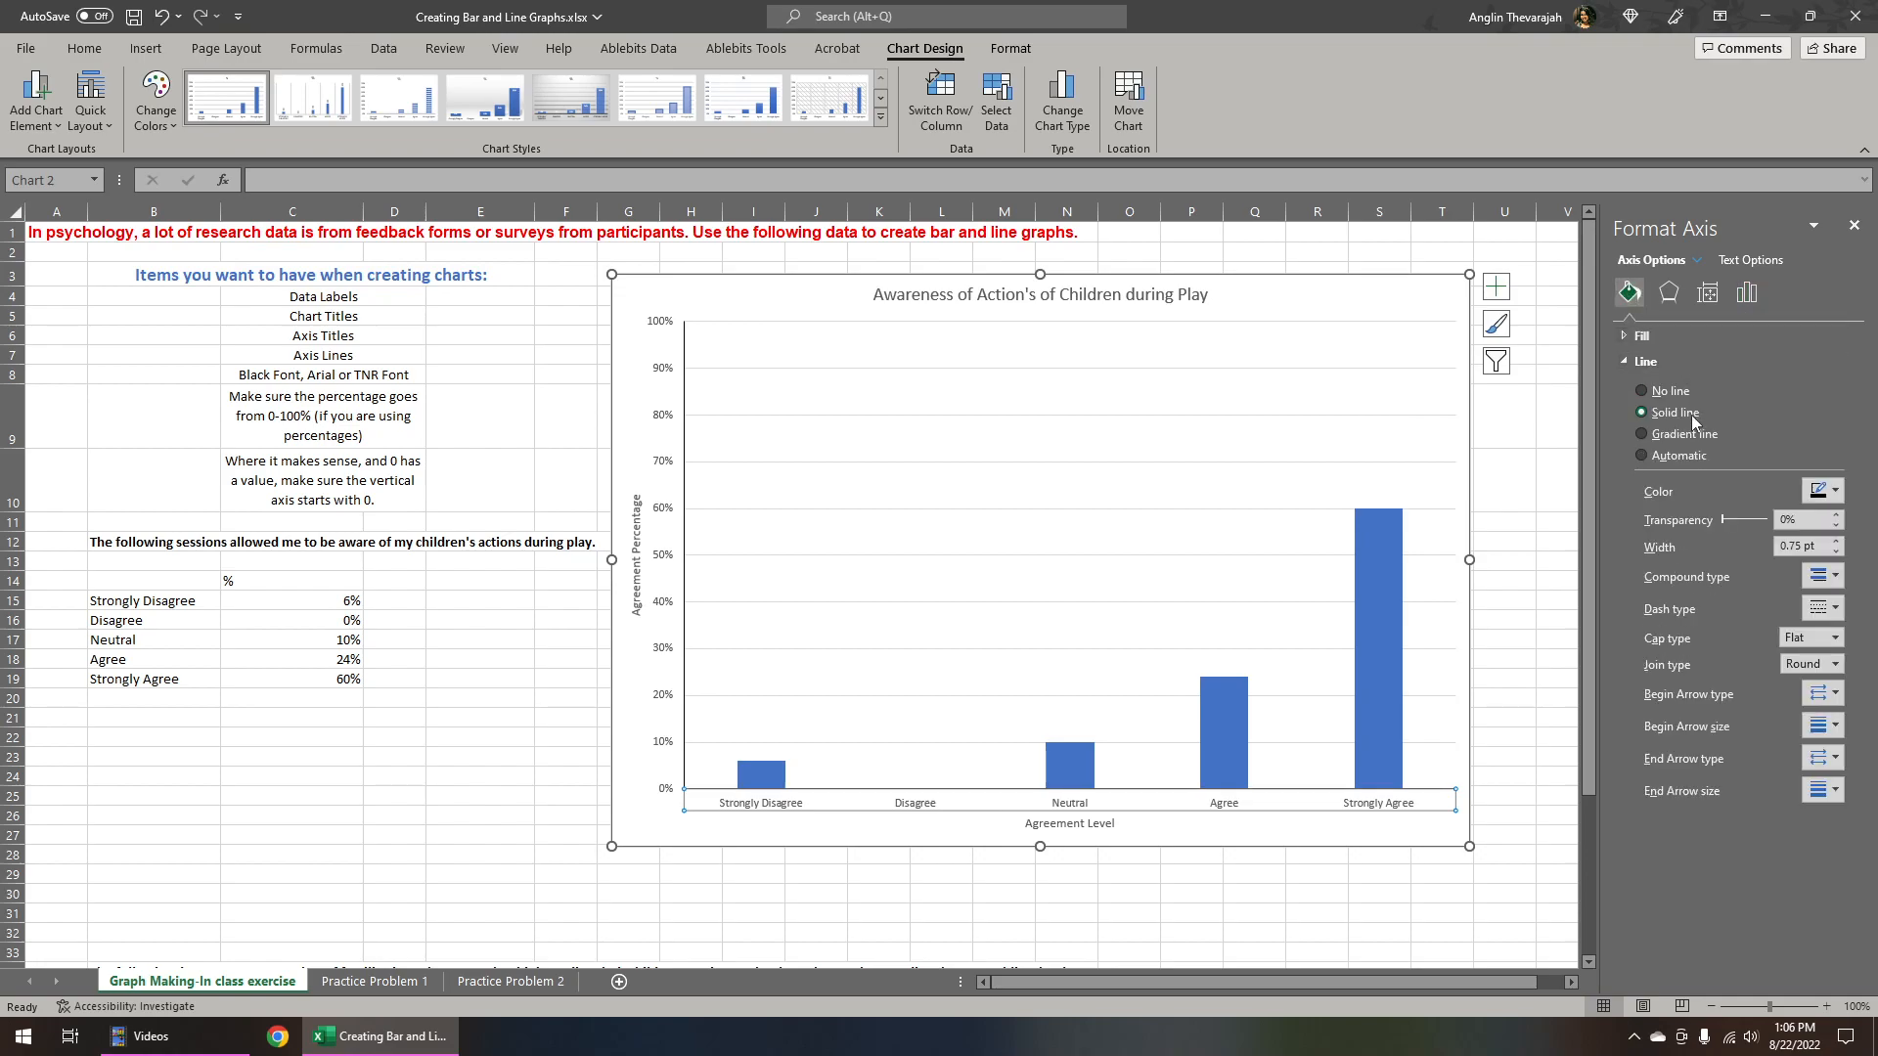
{"action": "left_click", "coordinate": [1822, 491]}
{"action": "key", "text": "Escape"}
{"action": "left_click", "coordinate": [1077, 911]}
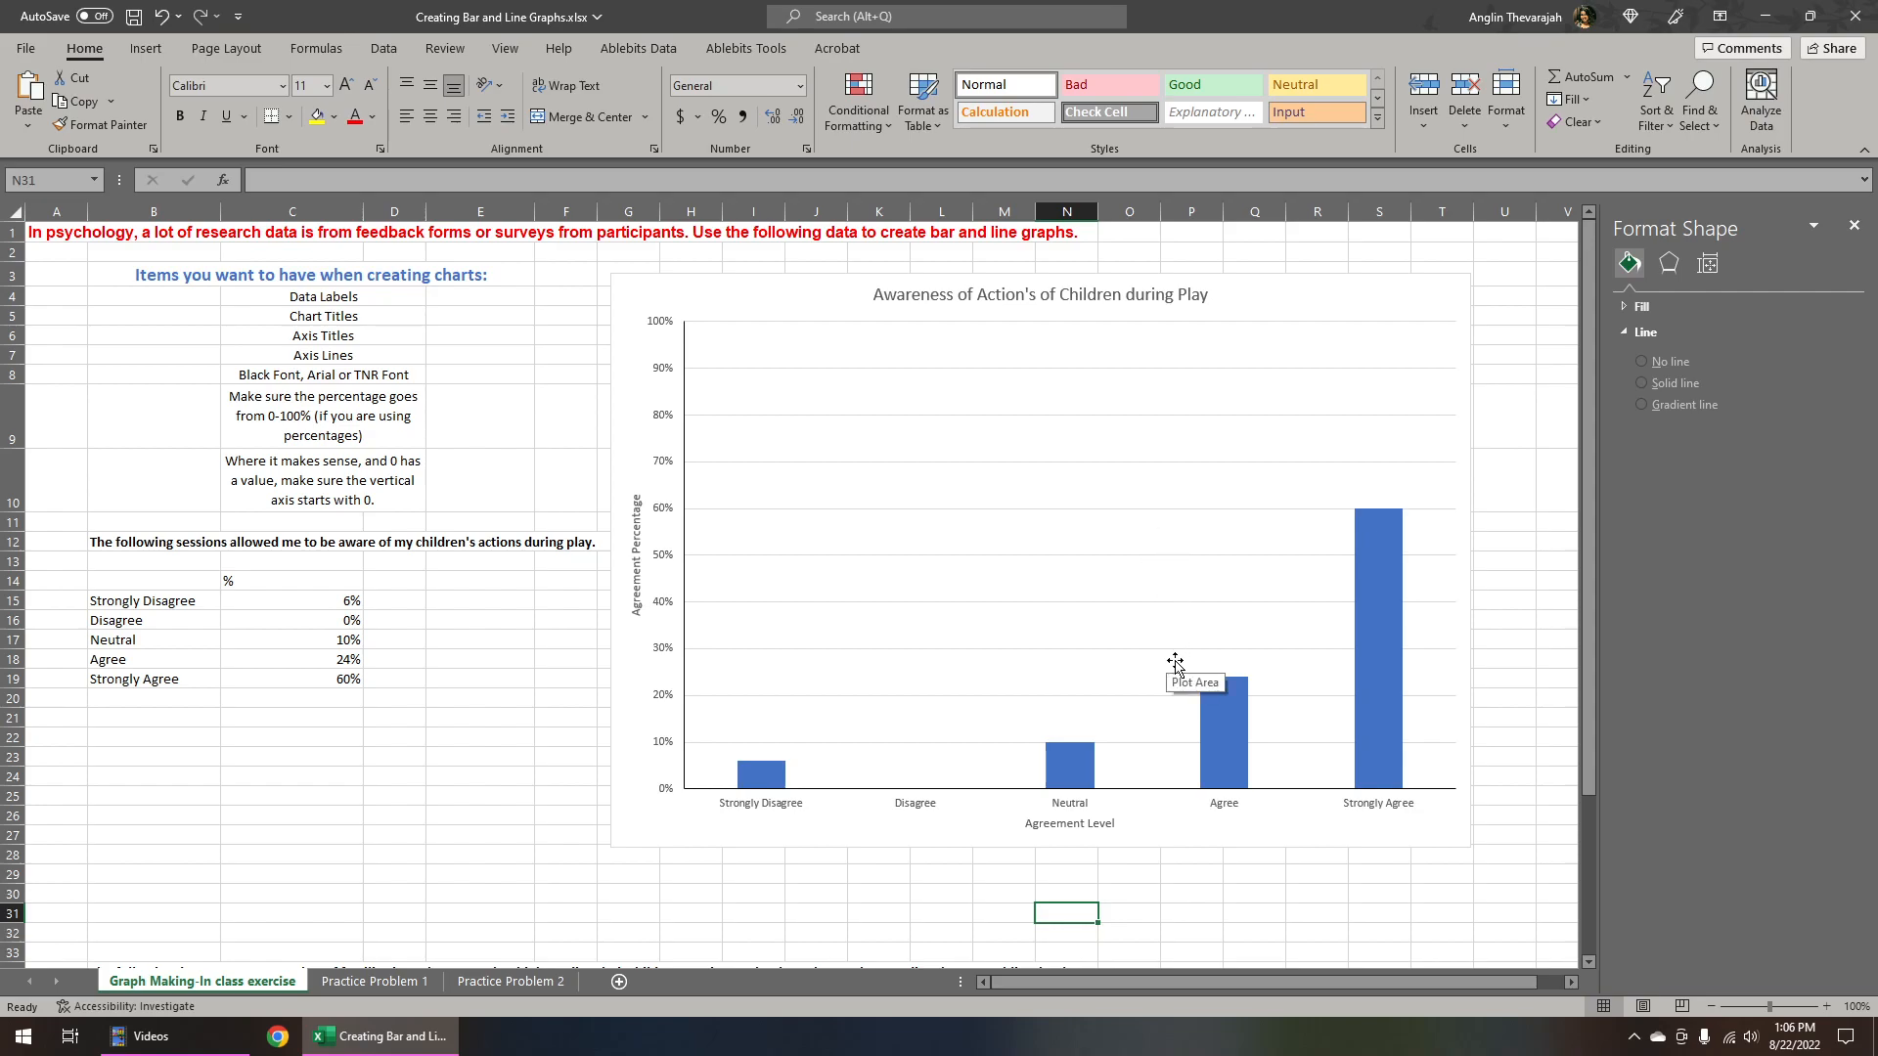
Add data labels to the chart's columns
{"action": "mouse_move", "coordinate": [1382, 612]}
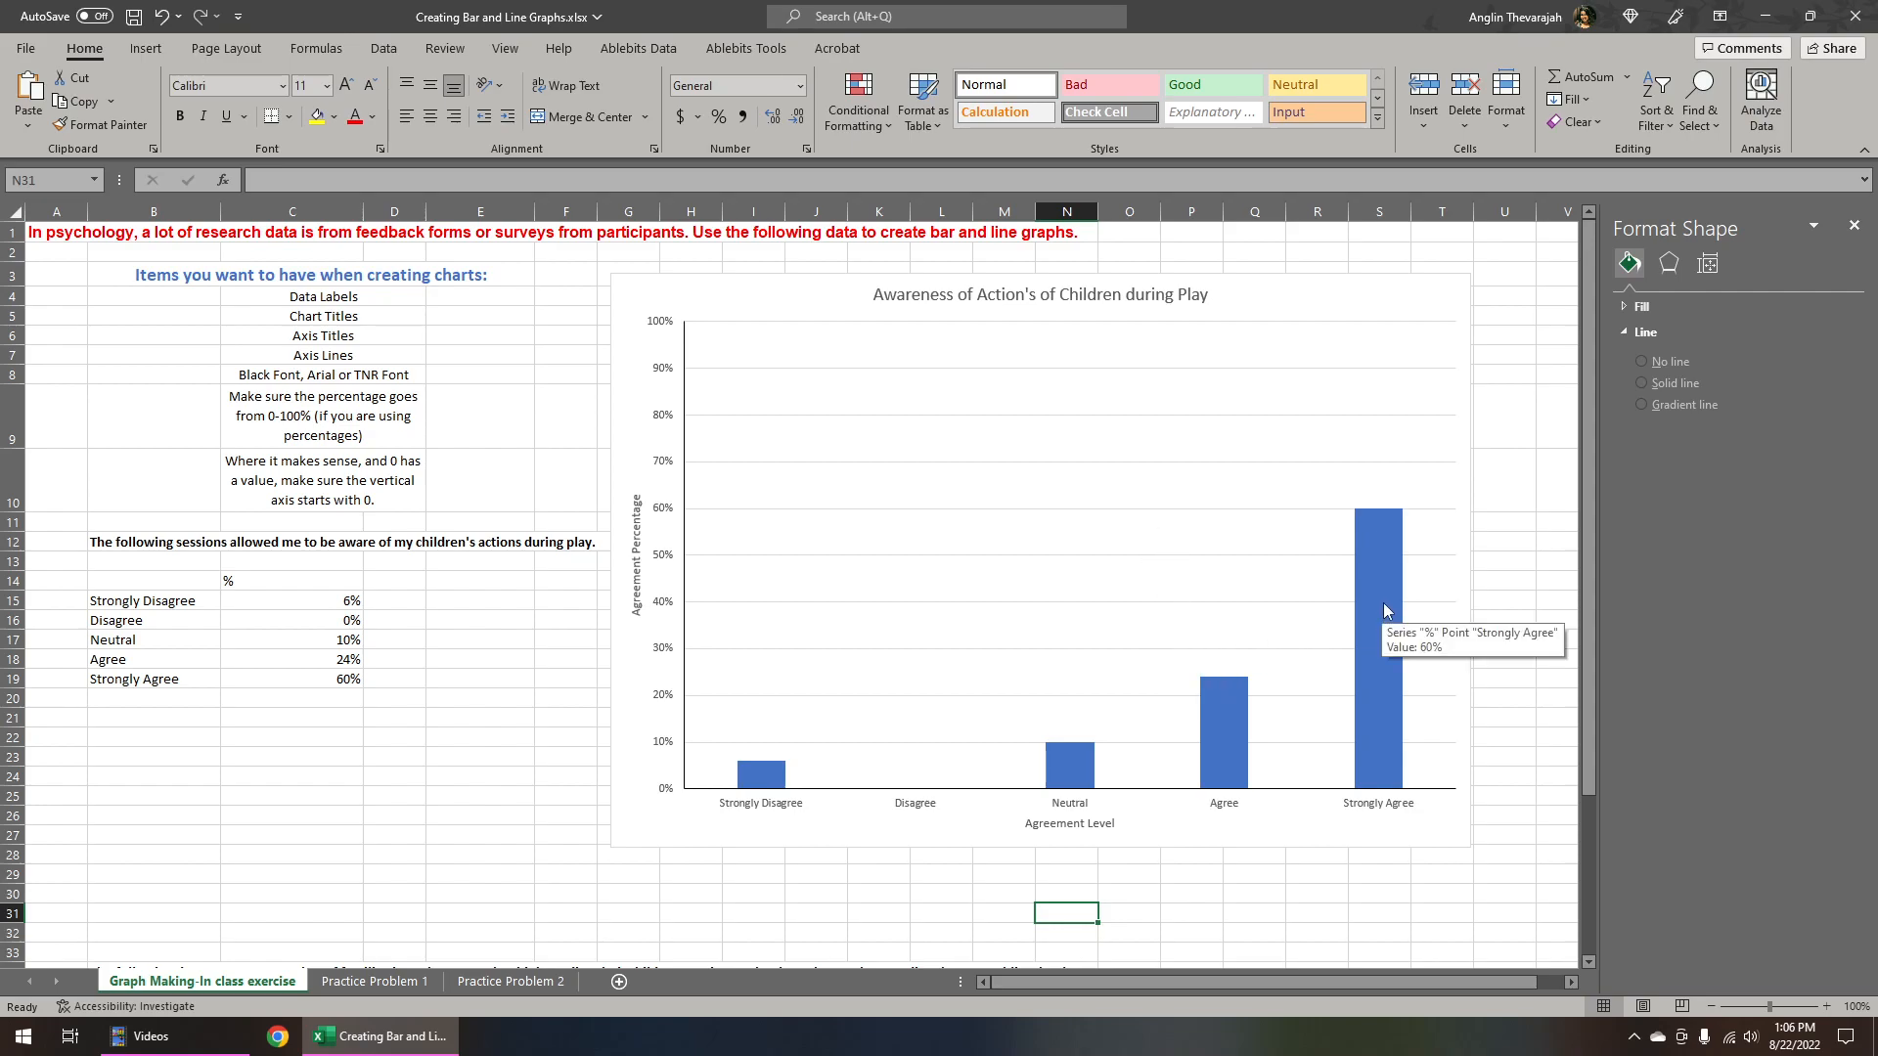
{"action": "left_click", "coordinate": [1376, 540]}
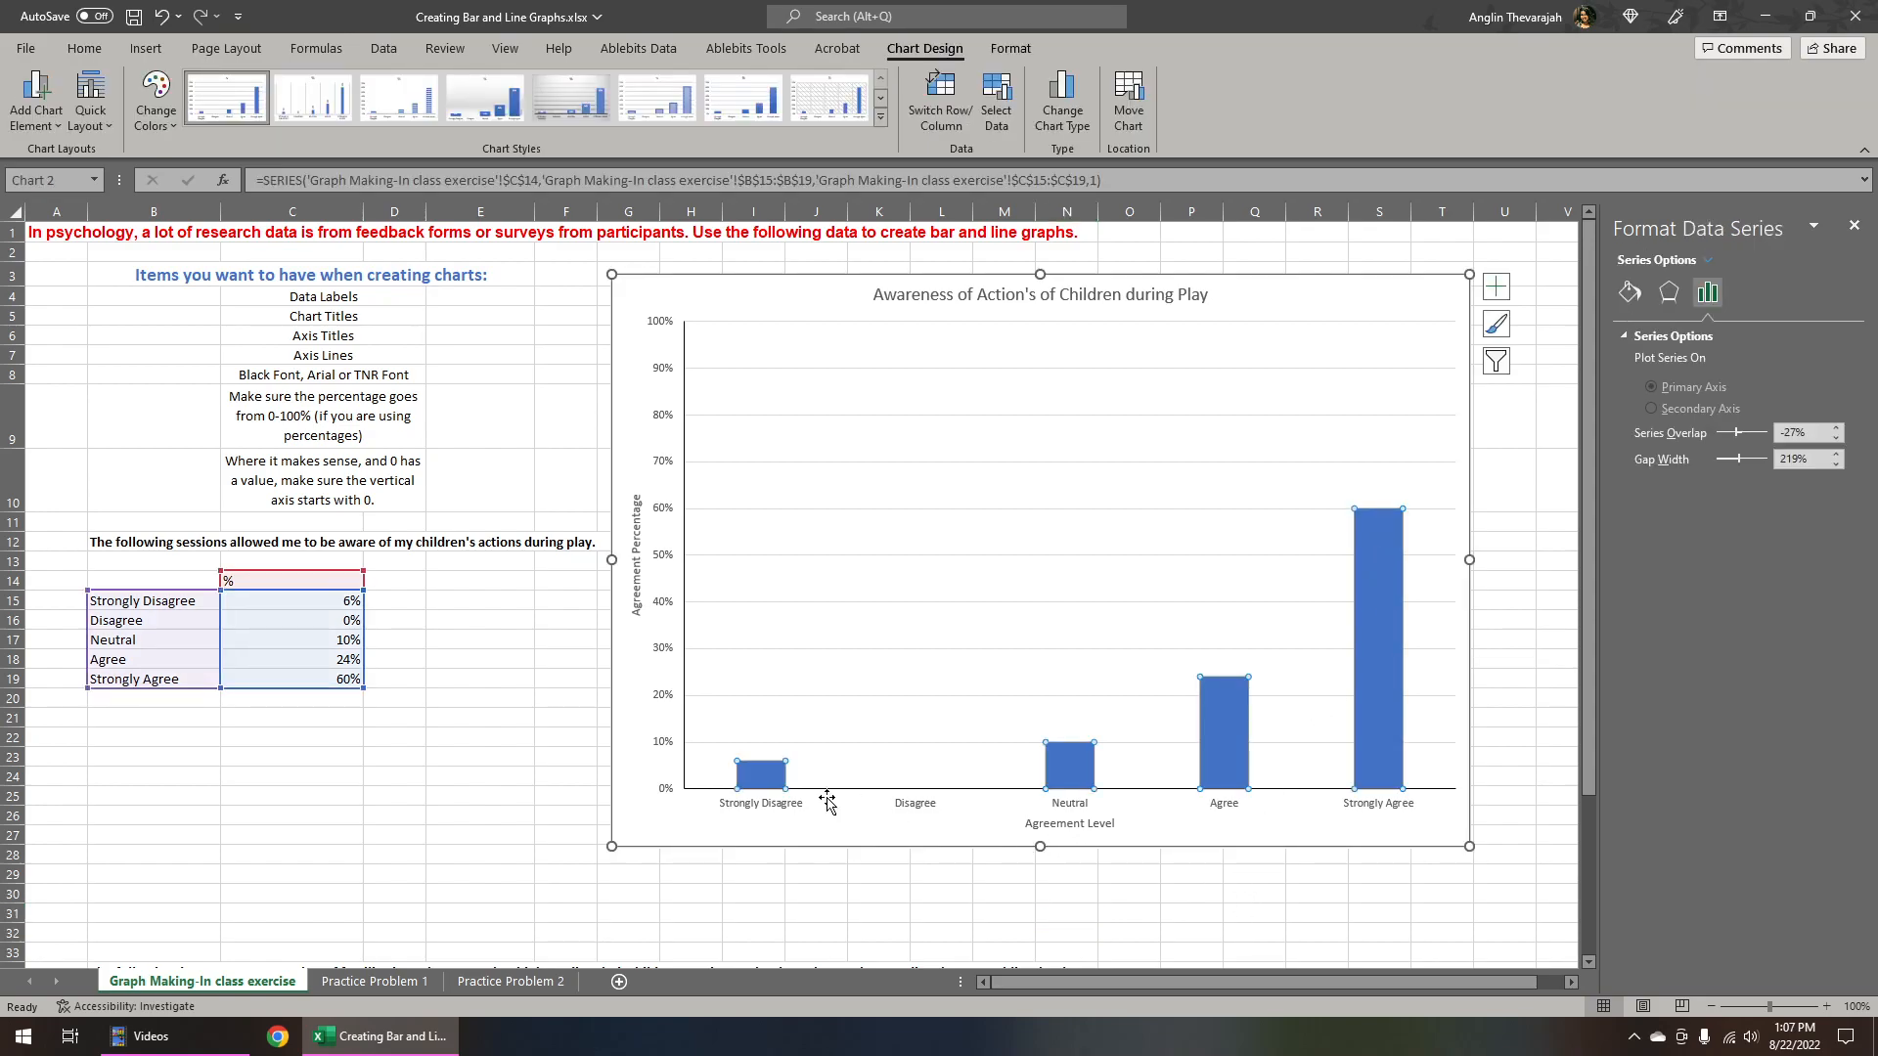
{"action": "mouse_move", "coordinate": [1372, 524]}
{"action": "mouse_move", "coordinate": [754, 777]}
{"action": "left_click", "coordinate": [1496, 287]}
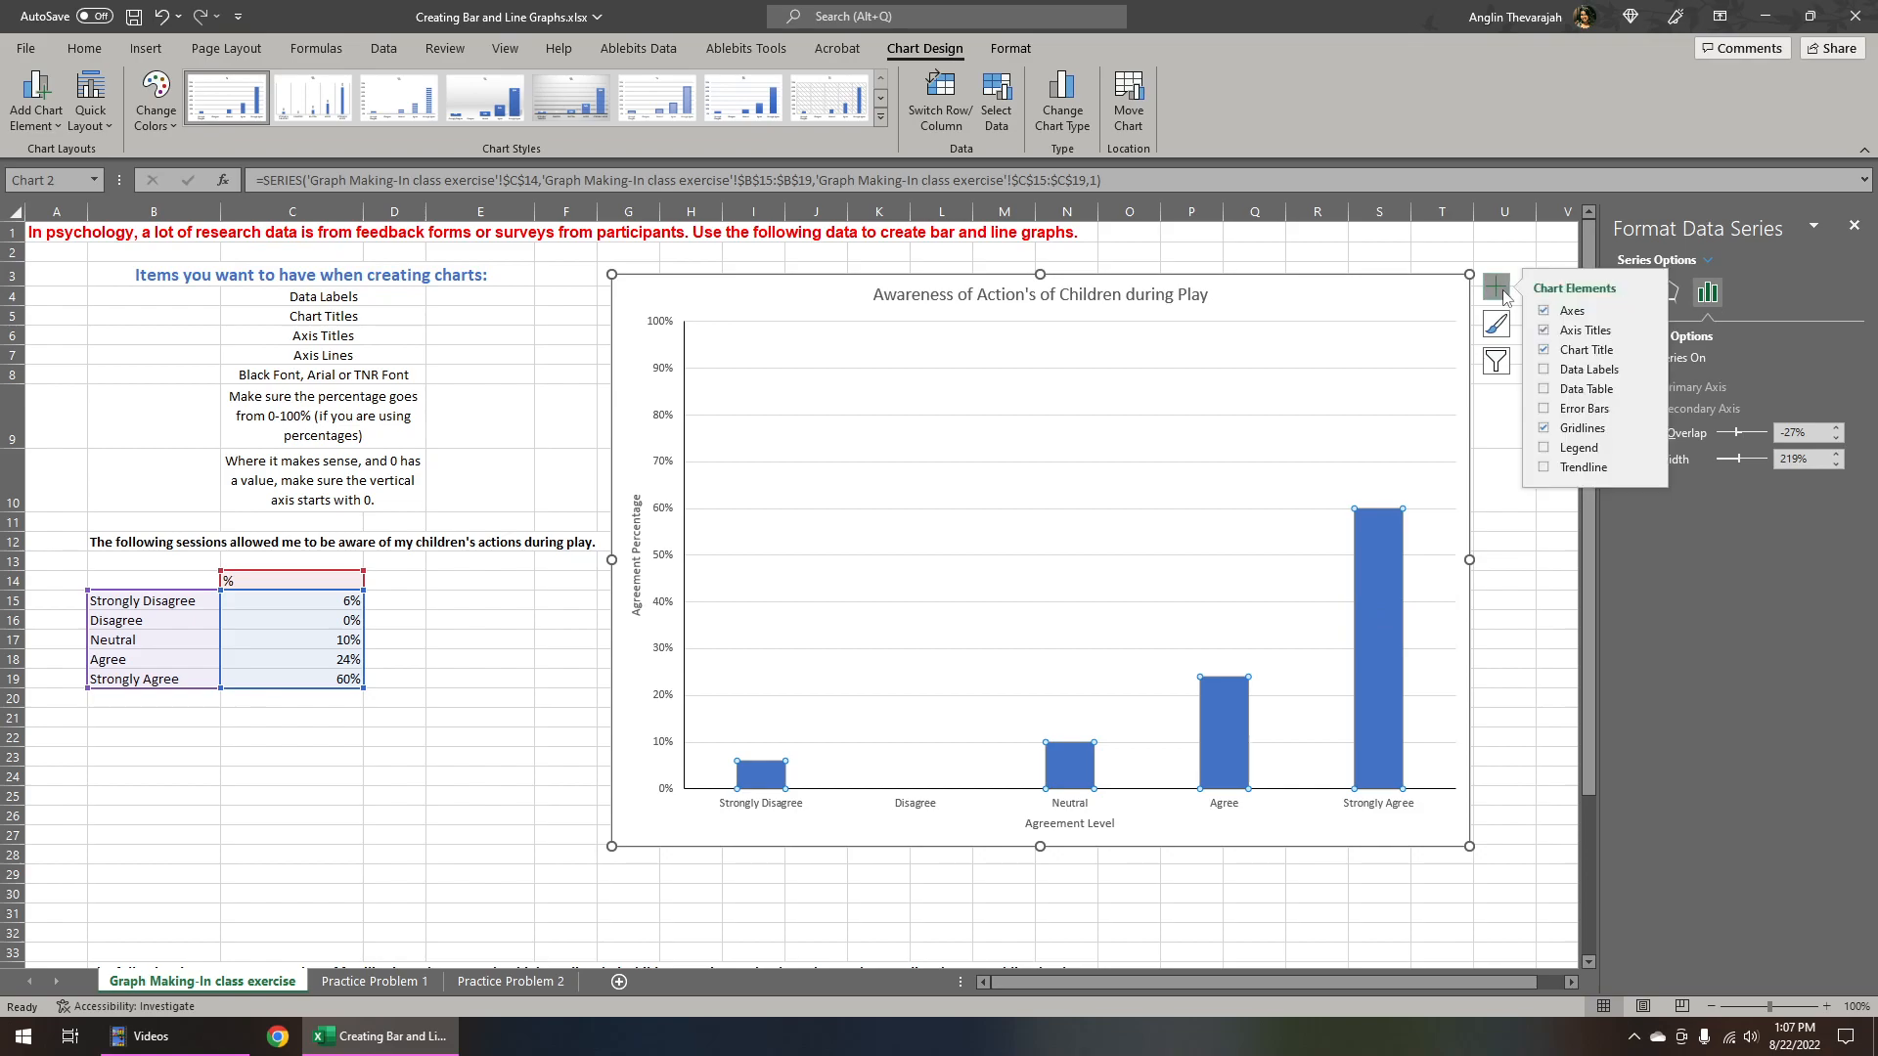
{"action": "left_click", "coordinate": [1544, 369]}
{"action": "left_click", "coordinate": [816, 892]}
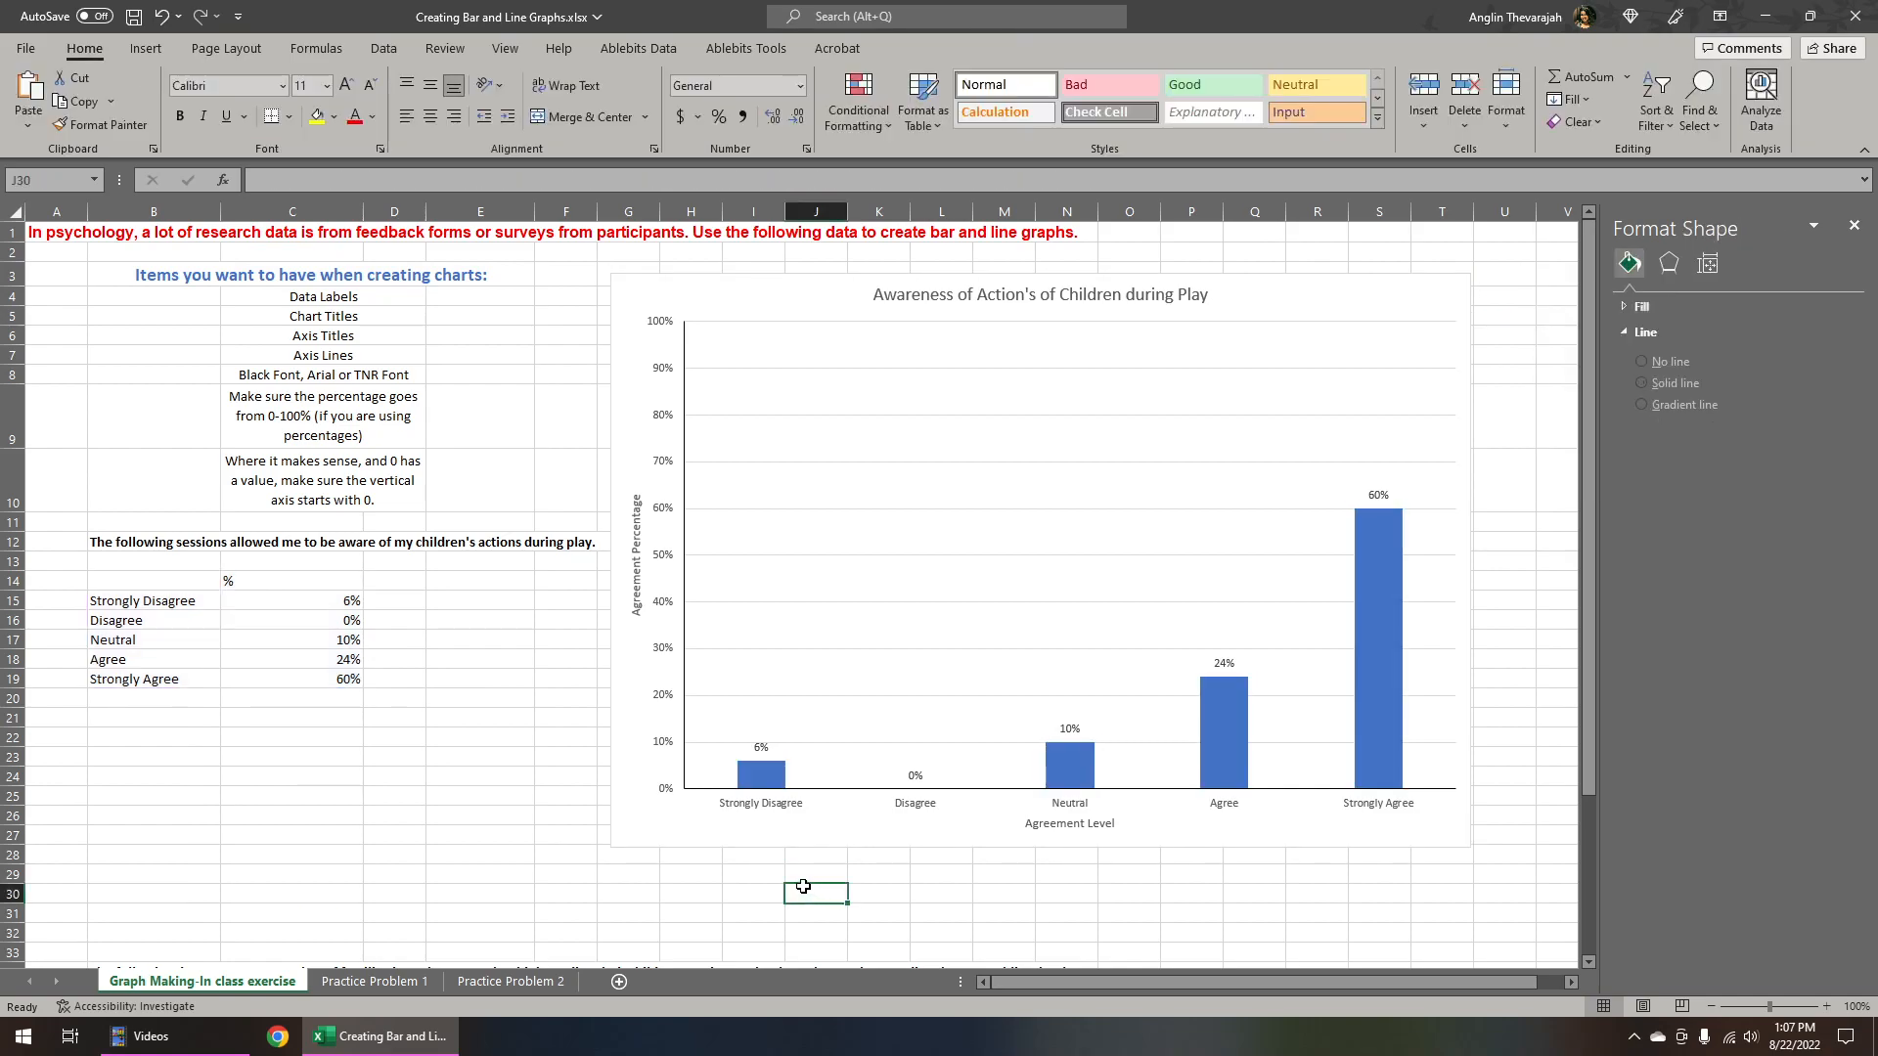